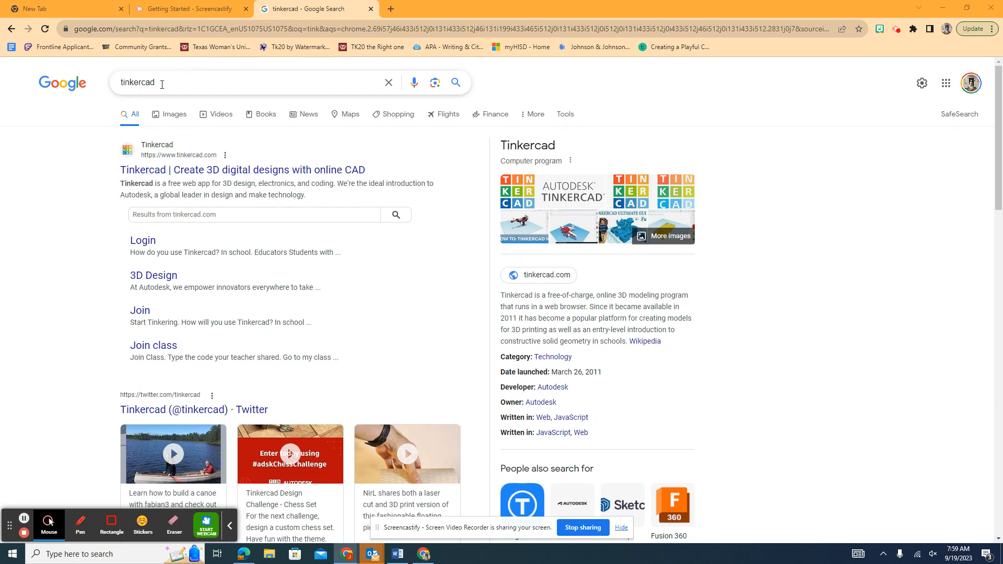
# - Open the Tinkercad website from the search results, log in as an educator and accept the terms
pyautogui.click(152, 176)
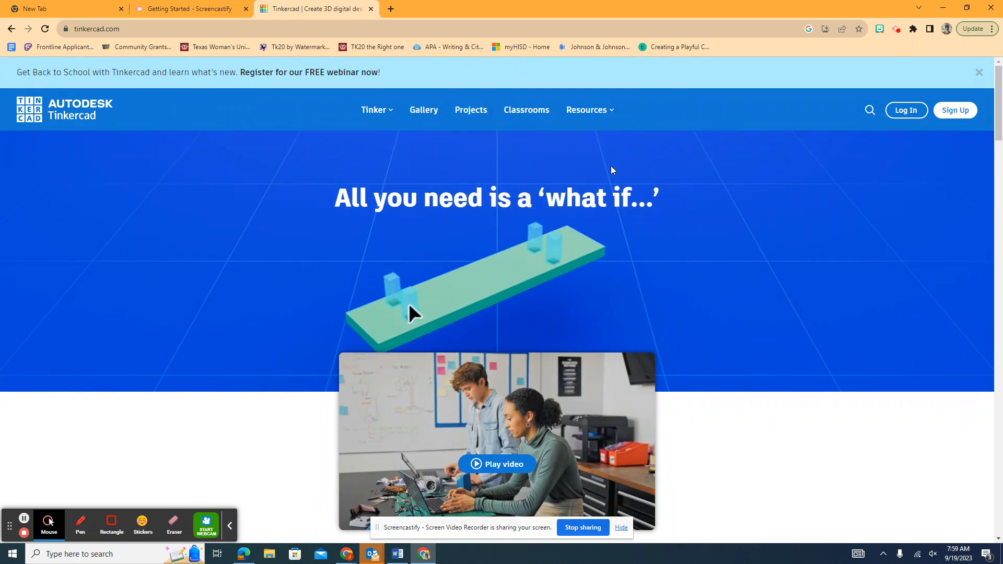
pyautogui.click(903, 115)
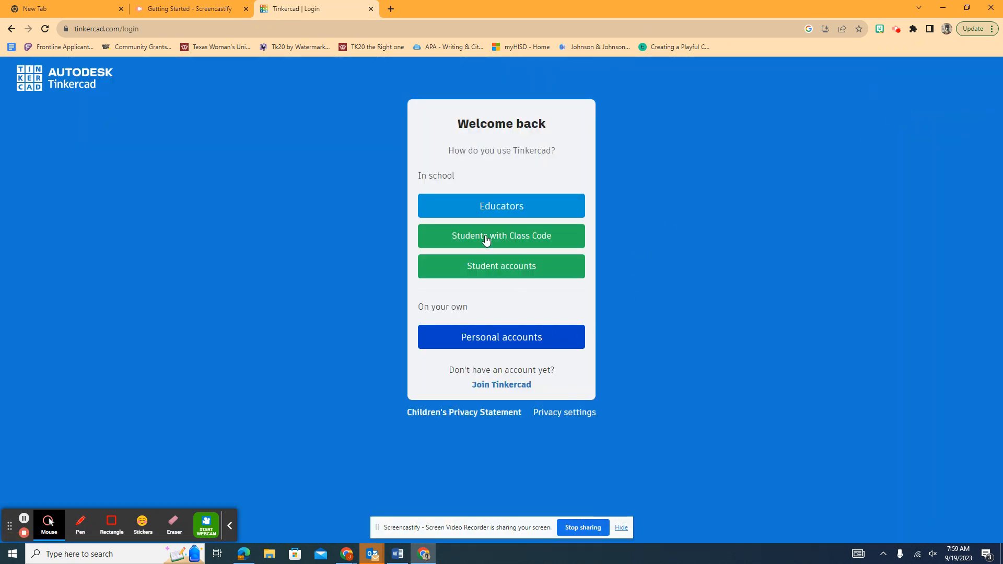
pyautogui.click(511, 204)
pyautogui.click(472, 214)
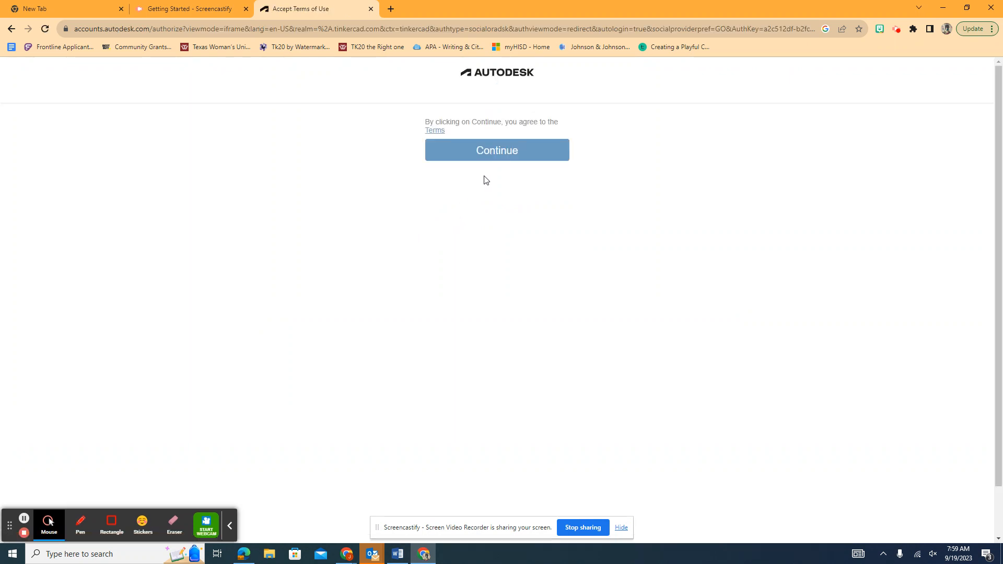
pyautogui.click(500, 152)
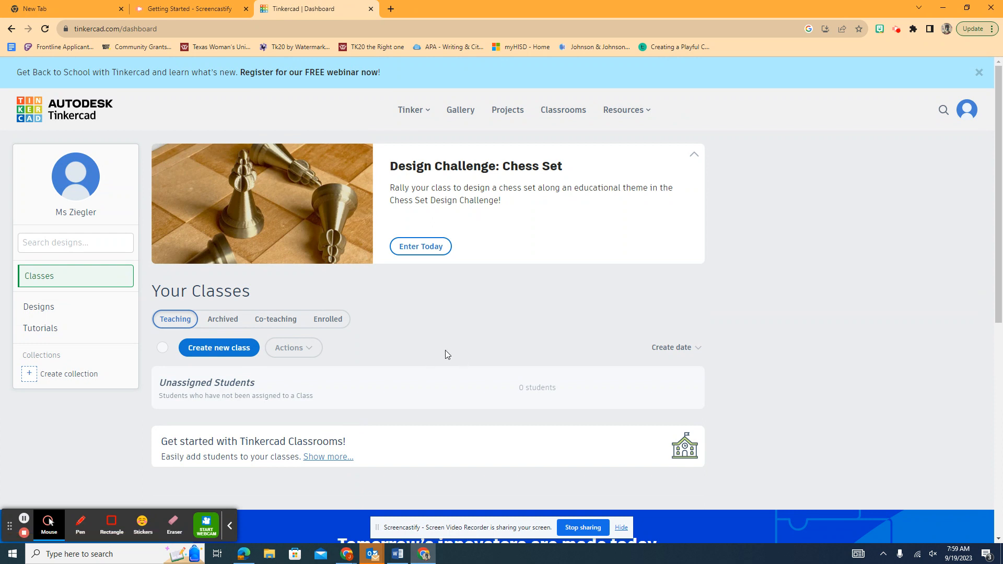
# - Create a new 3D design from the designs collection
pyautogui.click(87, 316)
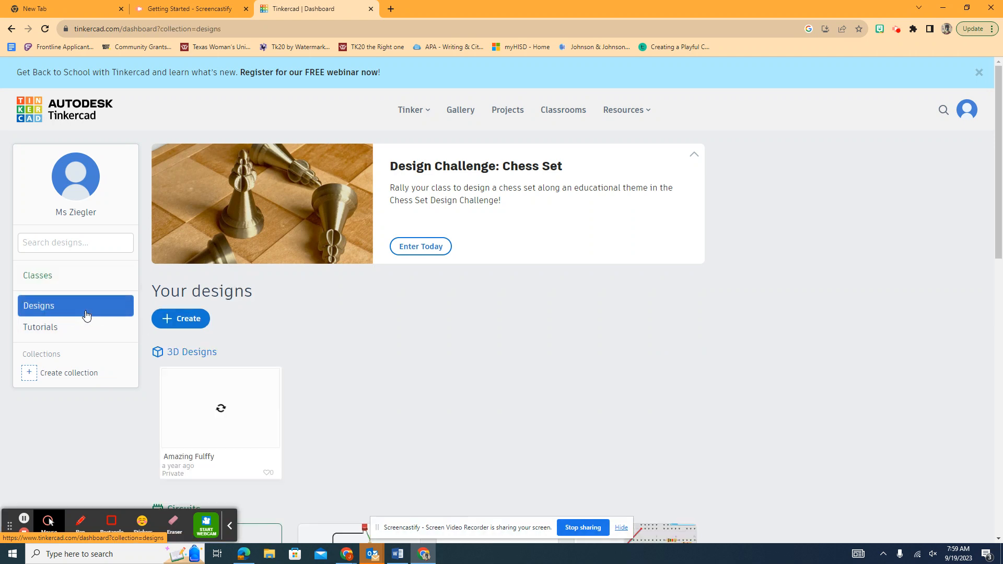
pyautogui.click(189, 326)
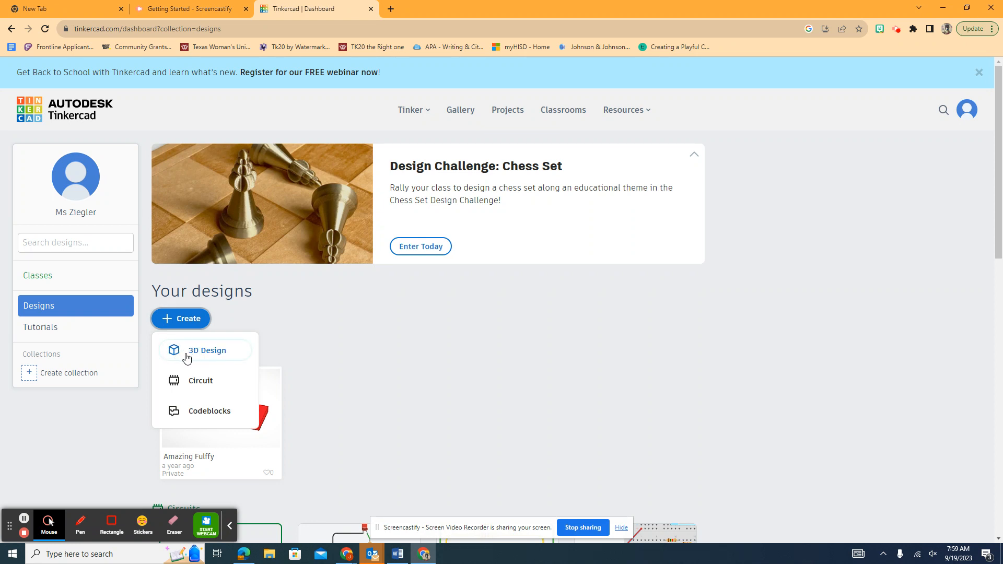
pyautogui.click(204, 359)
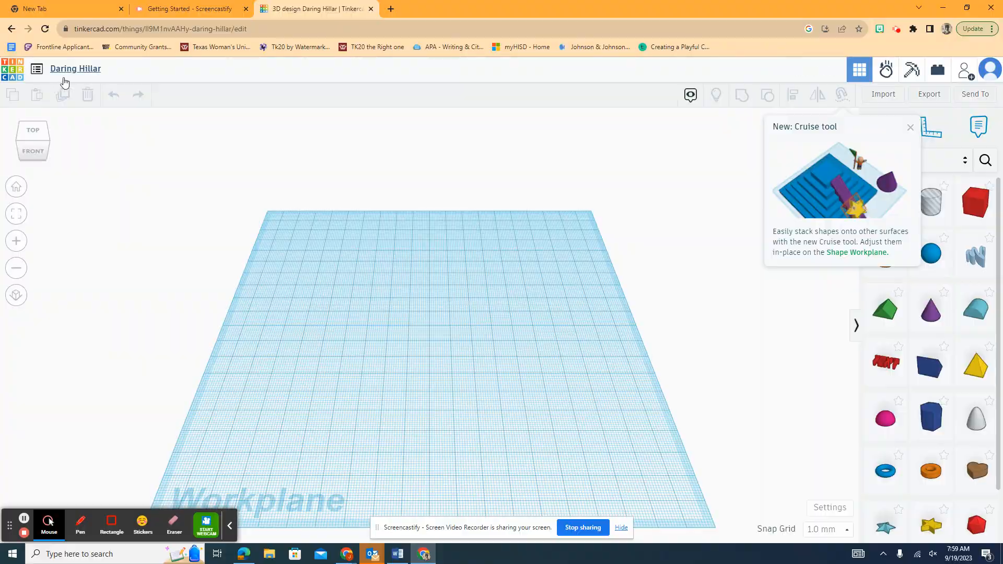
# - Rename the design as Demo and dismiss the Cruise tool notice
pyautogui.click(93, 71)
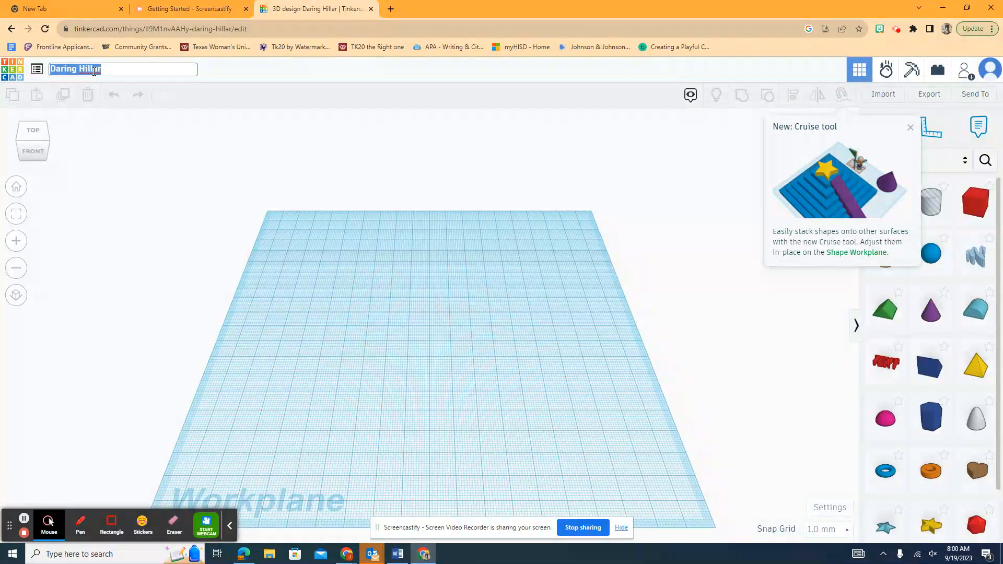
pyautogui.write('Demo')
pyautogui.press('Return')
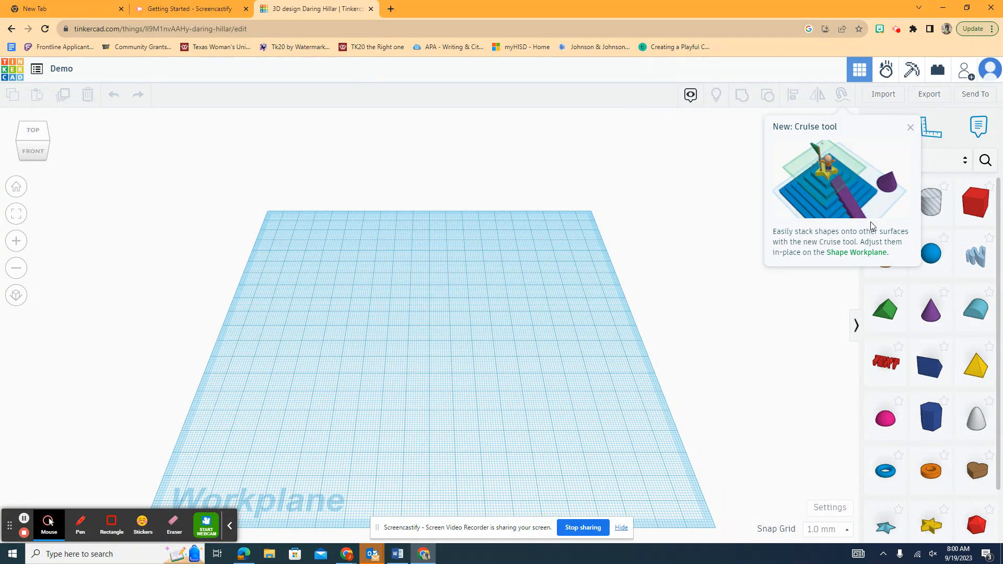
pyautogui.click(910, 130)
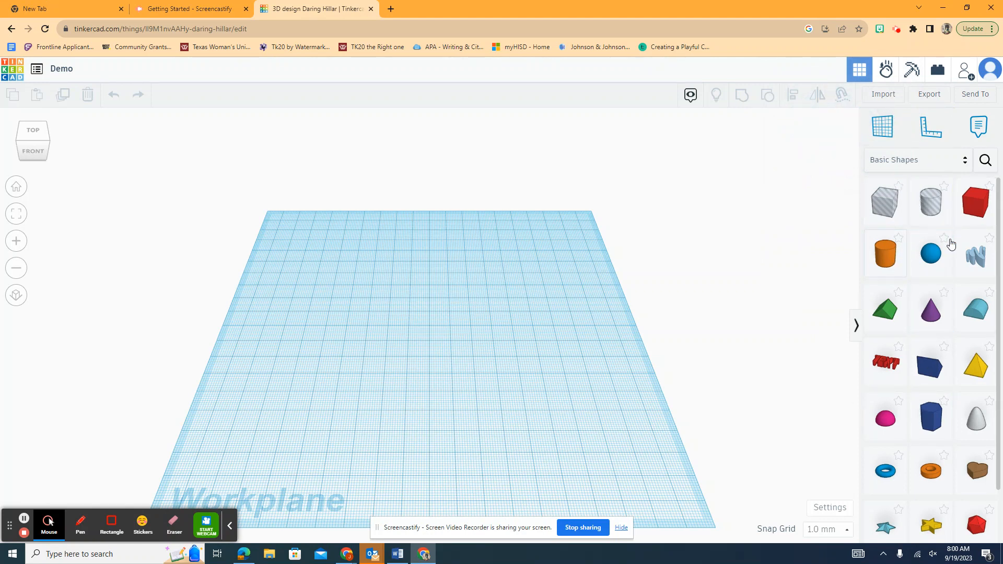
# - Place a solid orange cylinder on the back-left part of the workplane
pyautogui.moveTo(892, 261); pyautogui.dragTo(360, 299)
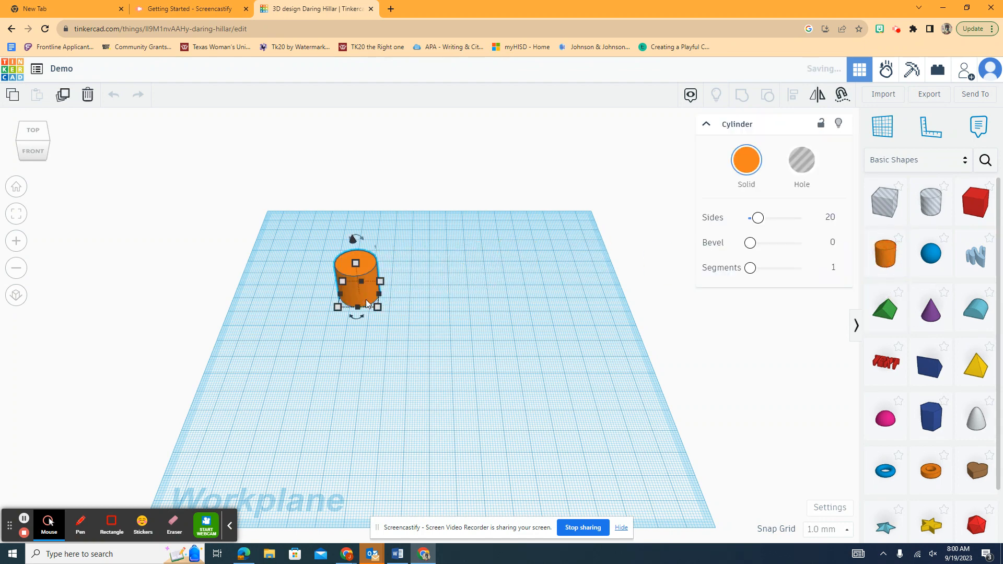
pyautogui.click(36, 153)
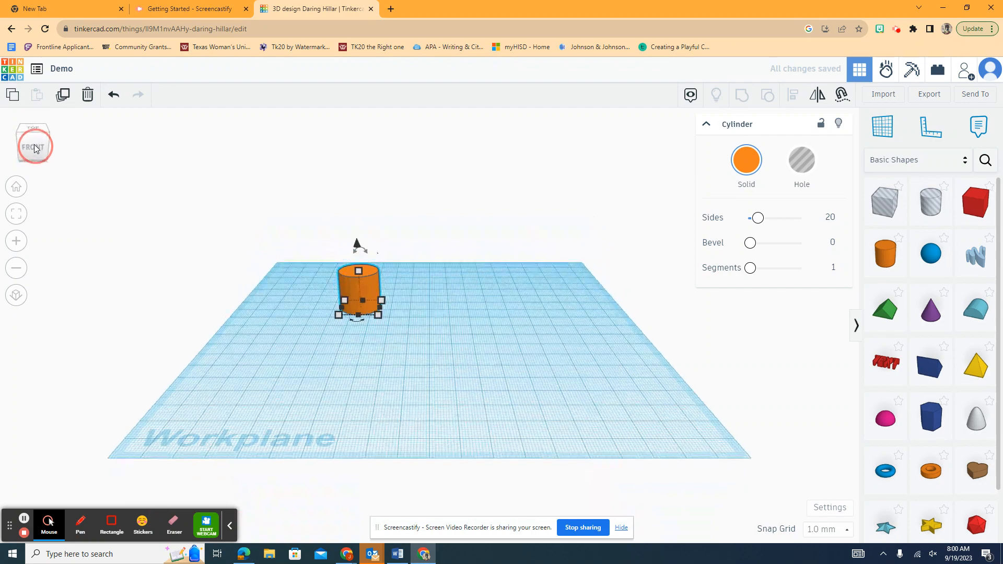
pyautogui.moveTo(33, 143); pyautogui.dragTo(34, 153)
pyautogui.click(16, 241)
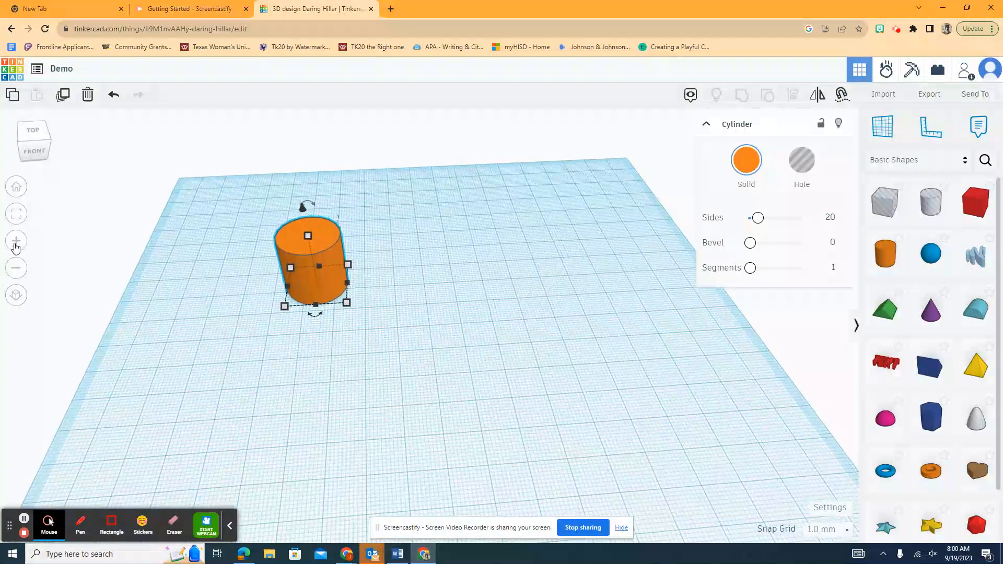
pyautogui.moveTo(32, 141)
pyautogui.mouseDown()
pyautogui.moveTo(41, 155)
pyautogui.moveTo(56, 143)
pyautogui.moveTo(33, 140)
pyautogui.mouseUp()
# - Set the cylinder's height to 15 mm
pyautogui.moveTo(315, 252)
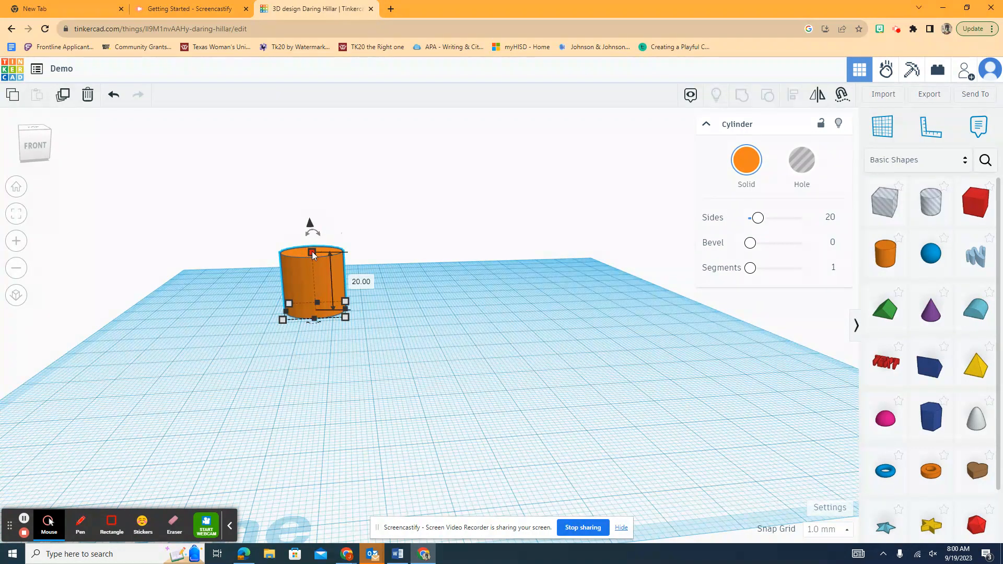
pyautogui.click(364, 283)
pyautogui.write('15')
pyautogui.press('Return')
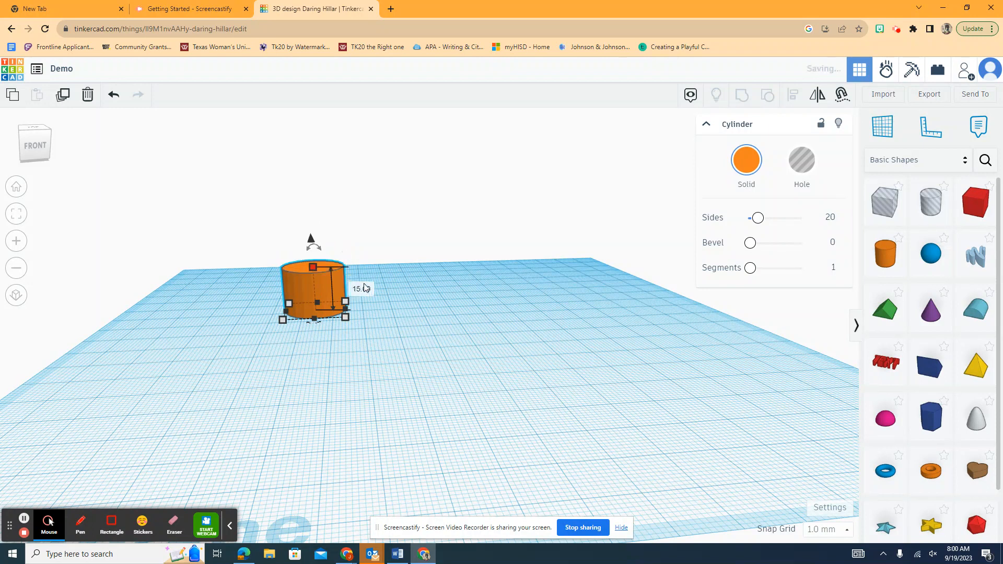
# - Stretch the cylinder's height to 20 mm and enlarge its base to about 24 by 25 mm
pyautogui.moveTo(313, 268); pyautogui.dragTo(325, 236)
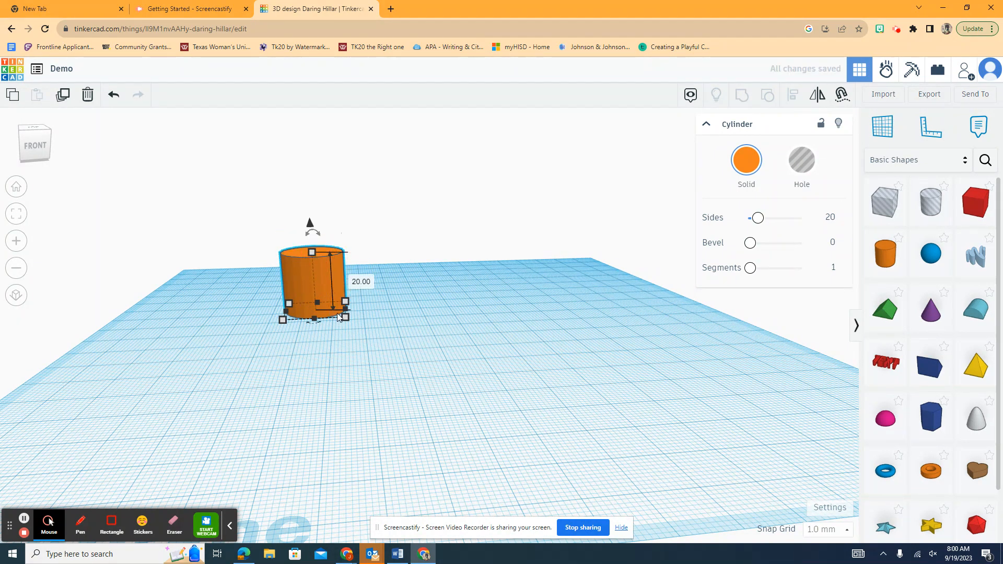
pyautogui.moveTo(344, 316)
pyautogui.mouseDown()
pyautogui.moveTo(318, 305)
pyautogui.moveTo(304, 337)
pyautogui.moveTo(331, 369)
pyautogui.moveTo(377, 380)
pyautogui.moveTo(417, 357)
pyautogui.moveTo(417, 343)
pyautogui.moveTo(385, 331)
pyautogui.moveTo(374, 311)
pyautogui.moveTo(447, 380)
pyautogui.moveTo(530, 387)
pyautogui.moveTo(535, 363)
pyautogui.moveTo(425, 371)
pyautogui.moveTo(312, 405)
pyautogui.moveTo(331, 323)
pyautogui.moveTo(294, 309)
pyautogui.moveTo(391, 320)
pyautogui.moveTo(336, 317)
pyautogui.mouseUp()
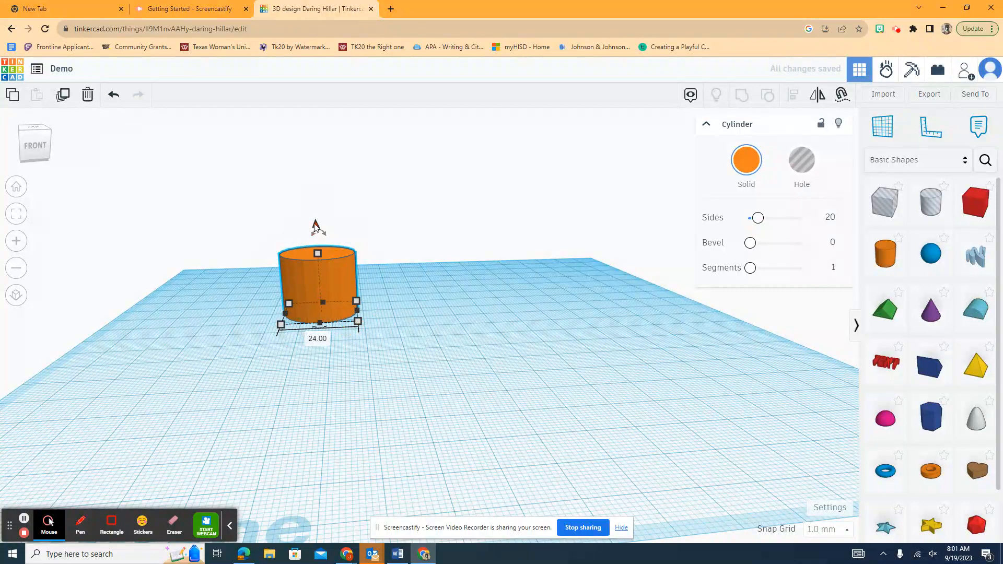
# - Raise the cylinder off the workplane and lower it back to an elevation of 0 mm
pyautogui.moveTo(317, 228)
pyautogui.mouseDown()
pyautogui.moveTo(319, 268)
pyautogui.moveTo(324, 224)
pyautogui.mouseUp()
pyautogui.moveTo(27, 142); pyautogui.dragTo(52, 143)
pyautogui.moveTo(348, 222)
pyautogui.mouseDown()
pyautogui.moveTo(345, 208)
pyautogui.moveTo(345, 217)
pyautogui.mouseUp()
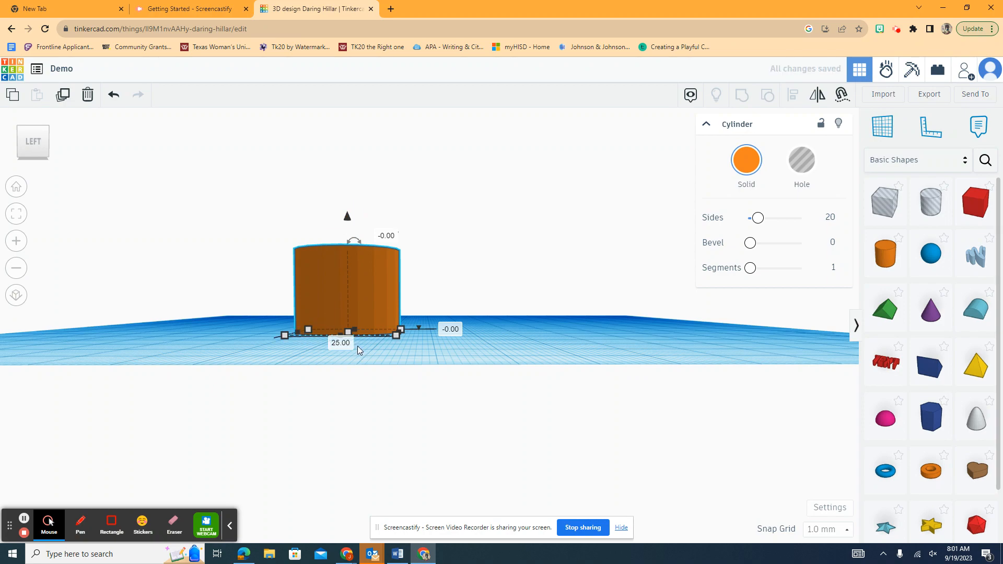
pyautogui.moveTo(40, 143); pyautogui.dragTo(13, 155)
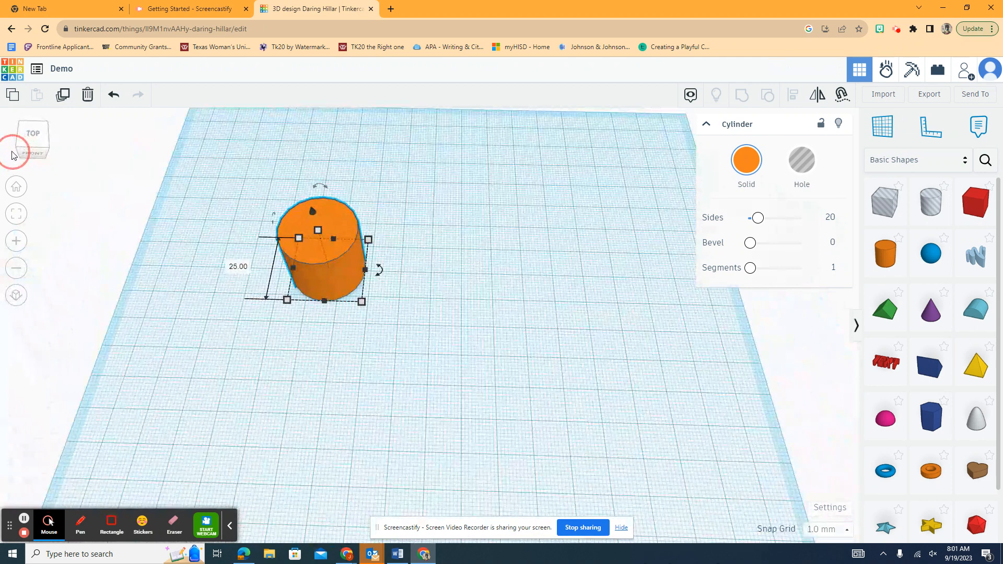
pyautogui.click(24, 519)
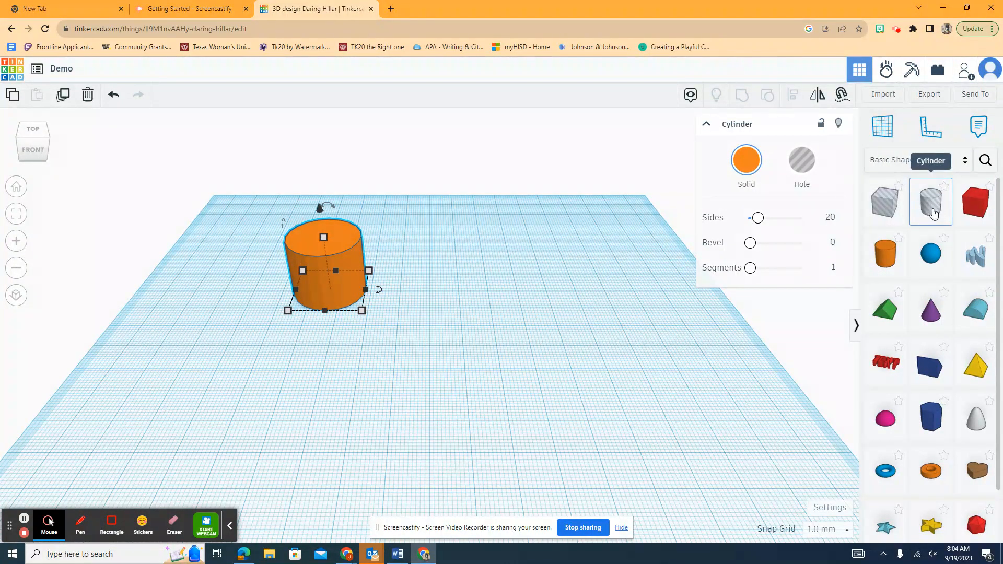
# - Place a hole cylinder on the solid cylinder's top face, stretch it taller and lower it so it protrudes through both ends
pyautogui.moveTo(934, 215); pyautogui.dragTo(324, 237)
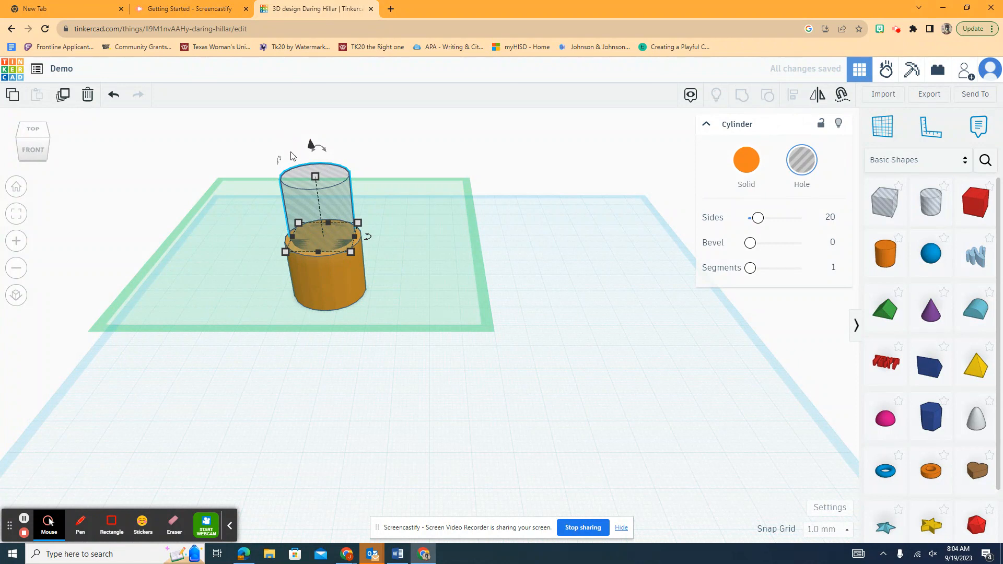
pyautogui.moveTo(311, 145); pyautogui.dragTo(319, 204)
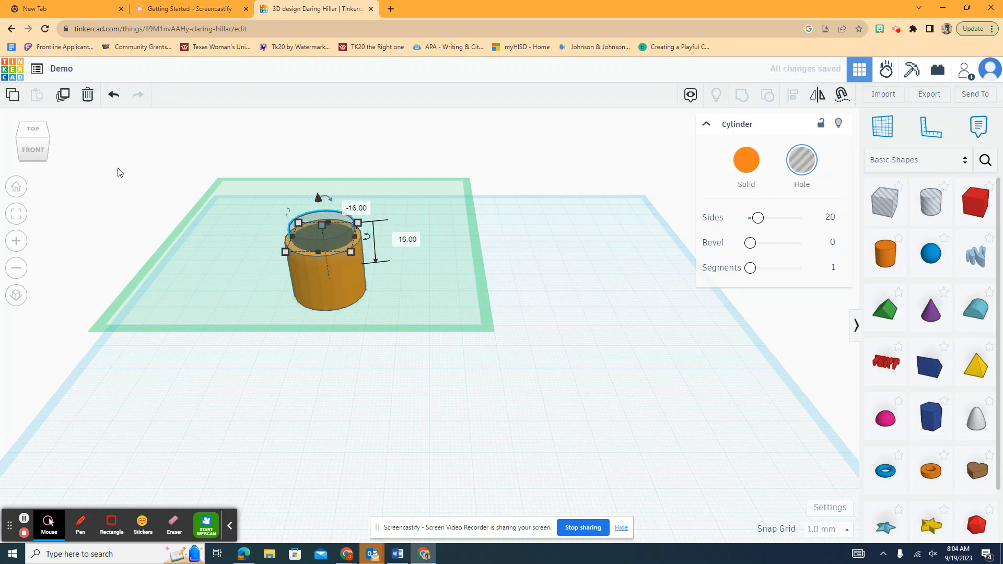
pyautogui.moveTo(34, 151)
pyautogui.mouseDown()
pyautogui.moveTo(37, 135)
pyautogui.moveTo(36, 147)
pyautogui.mouseUp()
pyautogui.moveTo(314, 238); pyautogui.dragTo(307, 200)
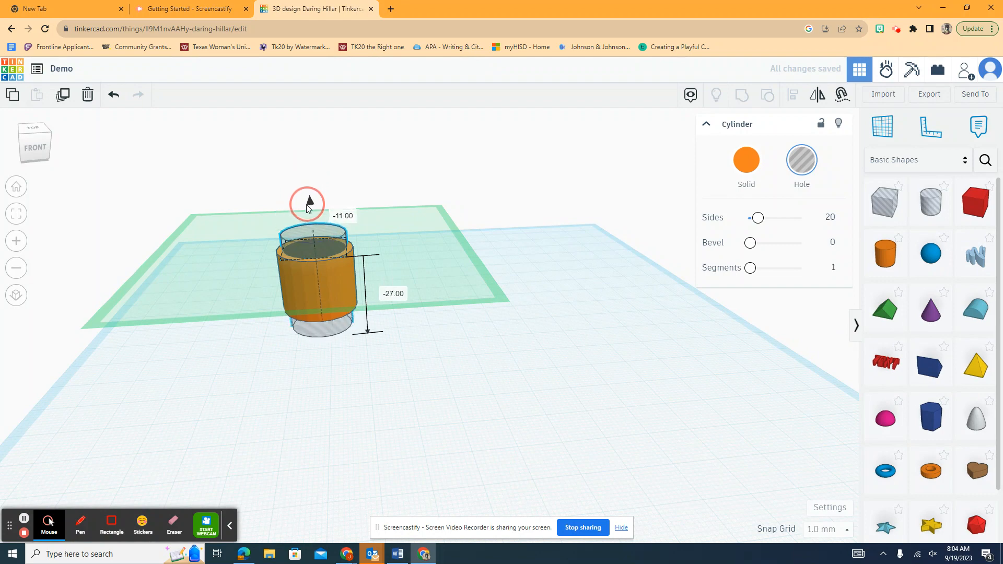
pyautogui.moveTo(31, 141)
pyautogui.mouseDown()
pyautogui.moveTo(27, 134)
pyautogui.moveTo(35, 154)
pyautogui.mouseUp()
# - Group the hole cylinder with the orange cylinder to cut it into a hollow tube
pyautogui.click(329, 377)
pyautogui.moveTo(263, 220); pyautogui.dragTo(409, 409)
pyautogui.moveTo(37, 152); pyautogui.dragTo(37, 154)
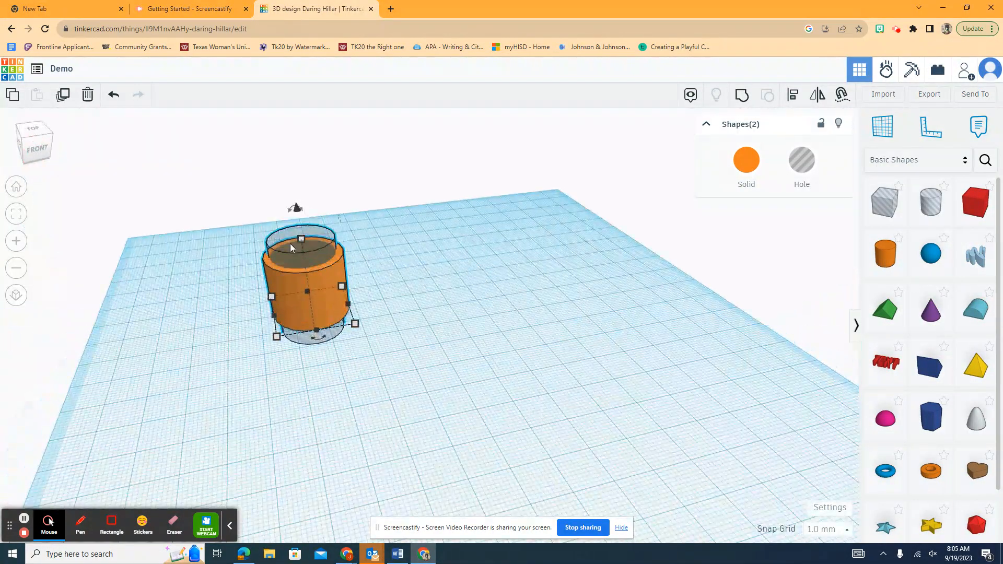
pyautogui.moveTo(209, 190); pyautogui.dragTo(396, 385)
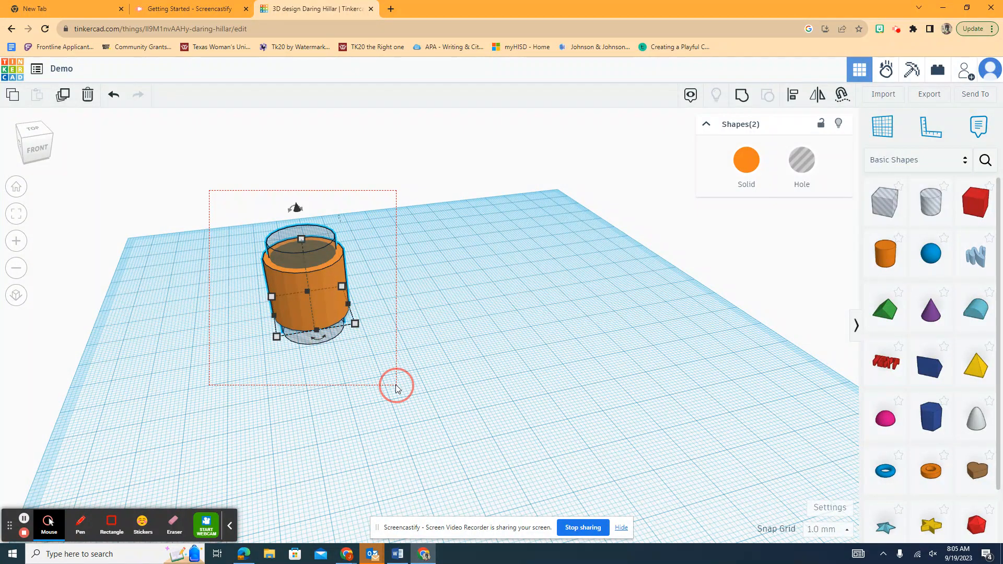
pyautogui.moveTo(396, 386); pyautogui.dragTo(395, 384)
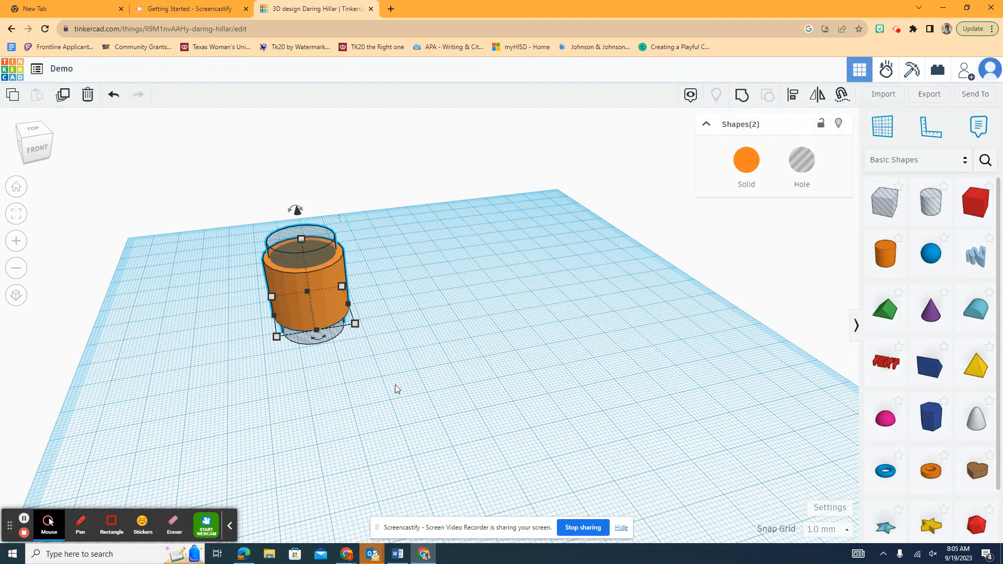
pyautogui.click(742, 96)
pyautogui.moveTo(40, 149)
pyautogui.mouseDown()
pyautogui.moveTo(61, 157)
pyautogui.moveTo(65, 134)
pyautogui.moveTo(33, 144)
pyautogui.moveTo(47, 159)
pyautogui.mouseUp()
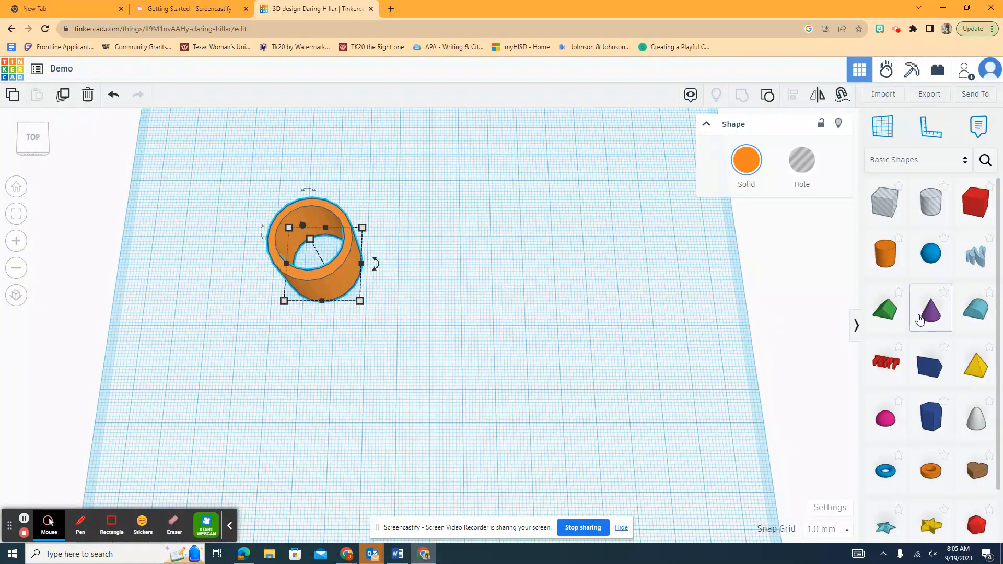
# - Search the community shapes for "heart" and place the grey gear beside the tube, sized about 41 by 40 mm
pyautogui.scroll(-1, 922, 313)
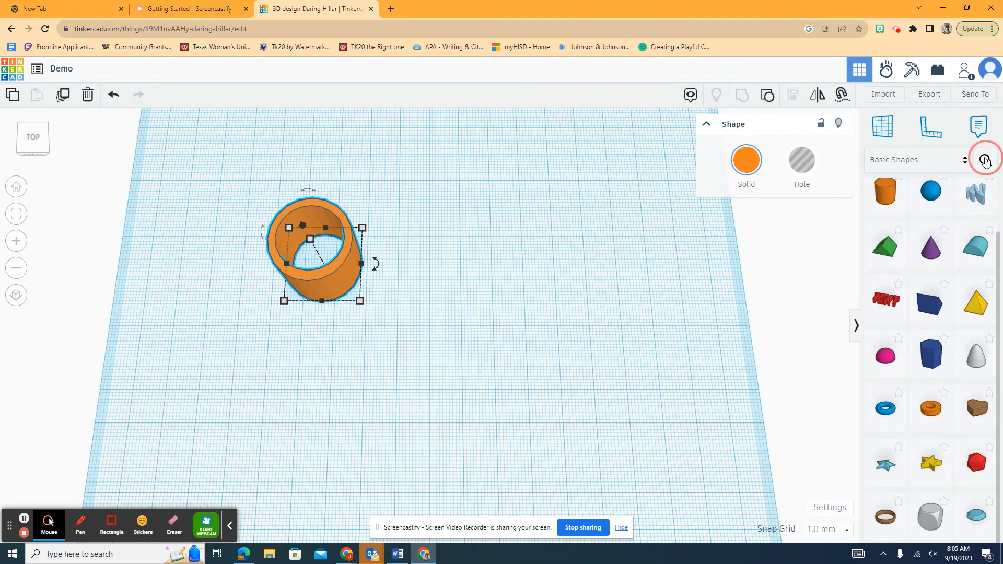
pyautogui.click(985, 160)
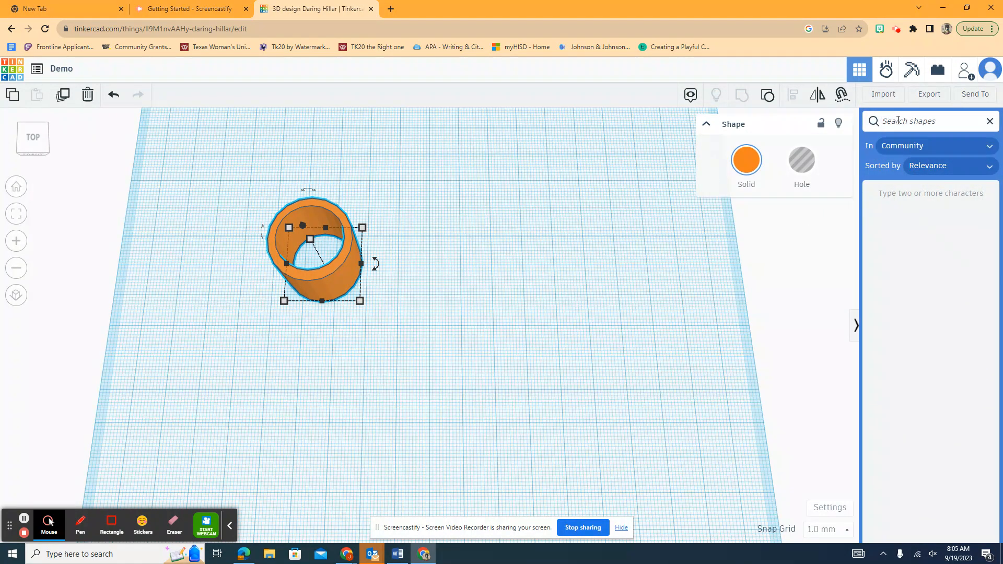
pyautogui.write('heart')
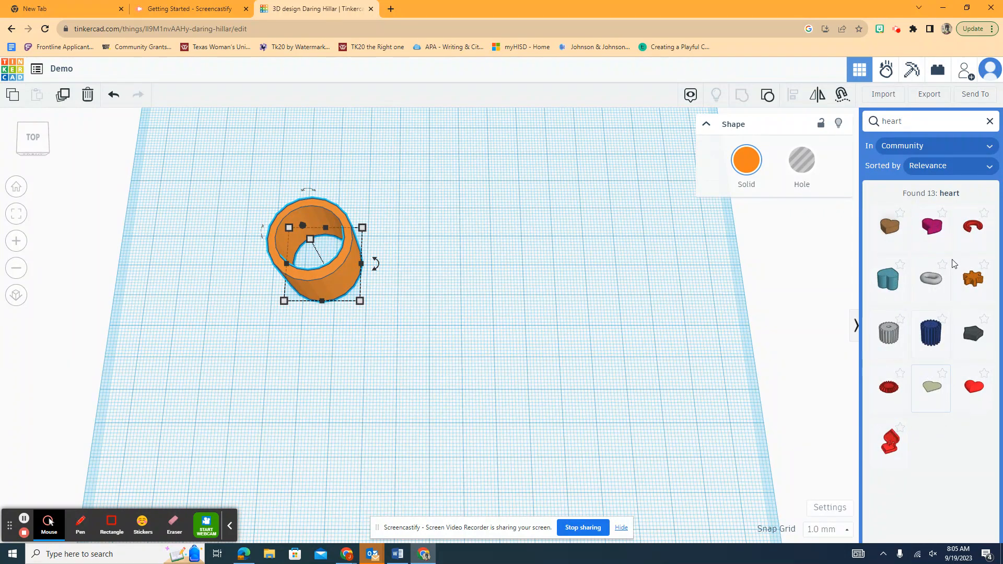
pyautogui.moveTo(900, 345); pyautogui.dragTo(453, 252)
pyautogui.moveTo(494, 296); pyautogui.dragTo(539, 334)
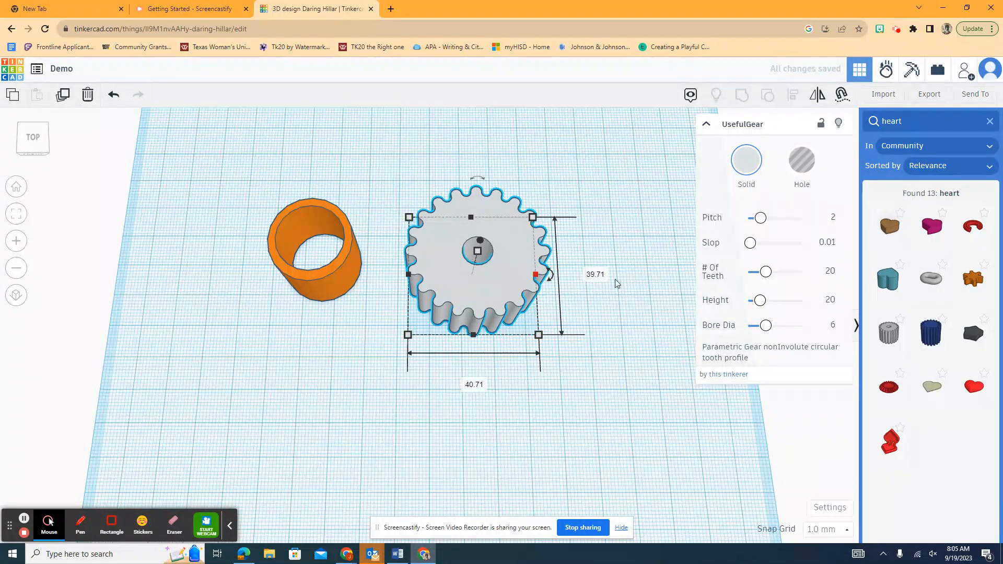
# - Close the shape search and look over the categories in the shapes library
pyautogui.click(987, 125)
pyautogui.click(989, 122)
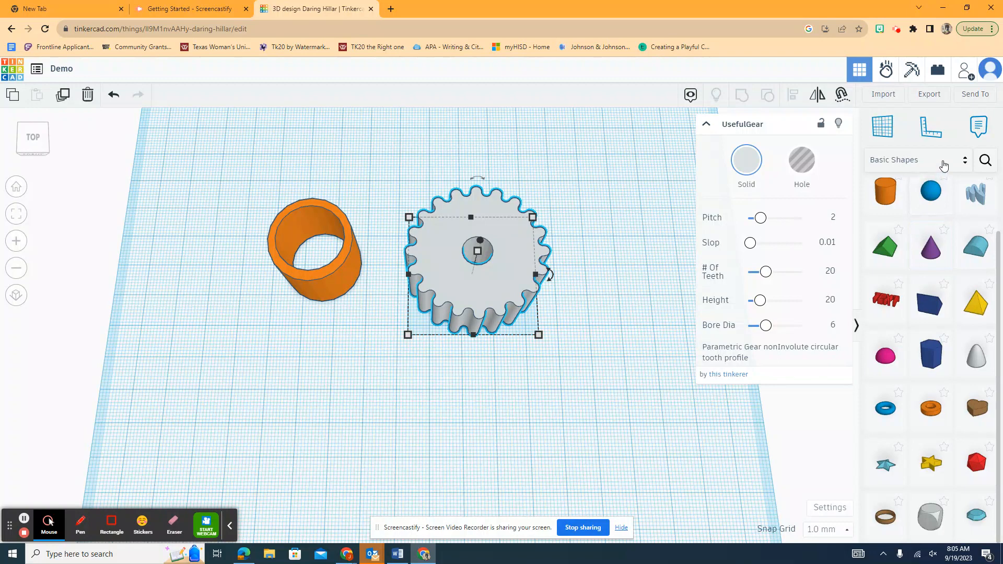
pyautogui.click(943, 165)
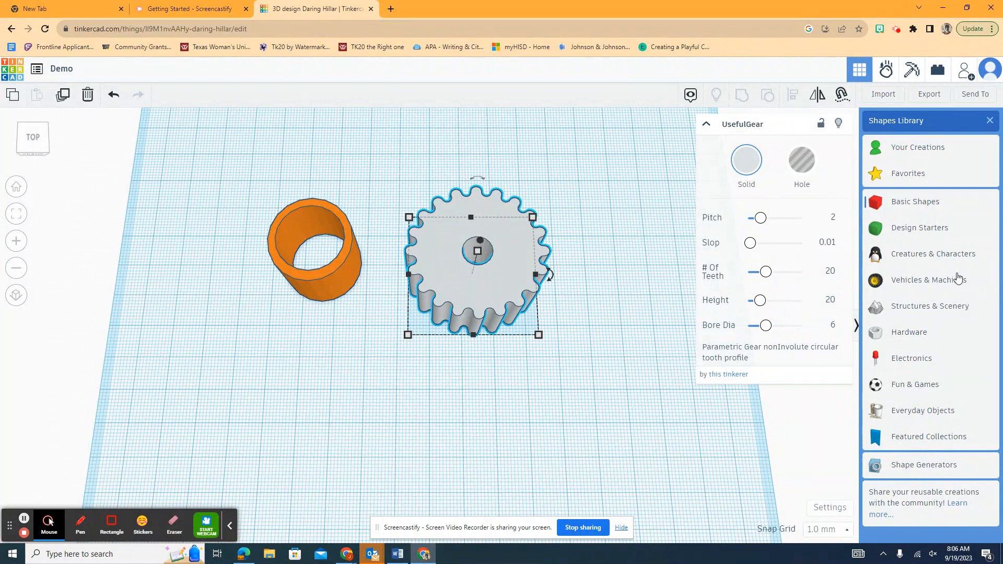
pyautogui.click(989, 122)
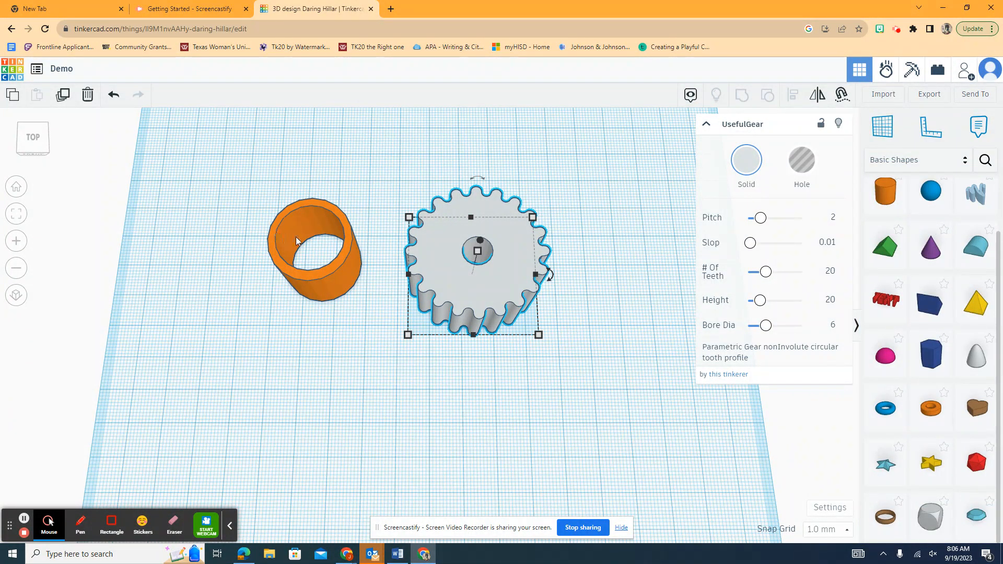
# - Reduce the grey gear's height to about 5 mm
pyautogui.moveTo(34, 146); pyautogui.dragTo(37, 142)
pyautogui.moveTo(465, 242); pyautogui.dragTo(468, 280)
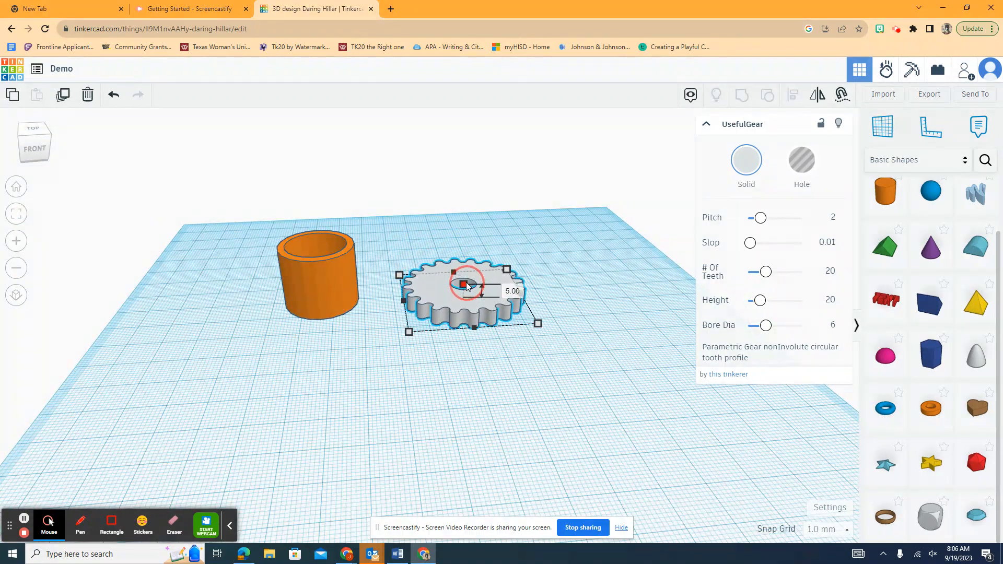
# - Move the orange tube onto the gear and shrink its base to about 15 by 14 mm
pyautogui.click(359, 271)
pyautogui.moveTo(359, 271); pyautogui.dragTo(450, 266)
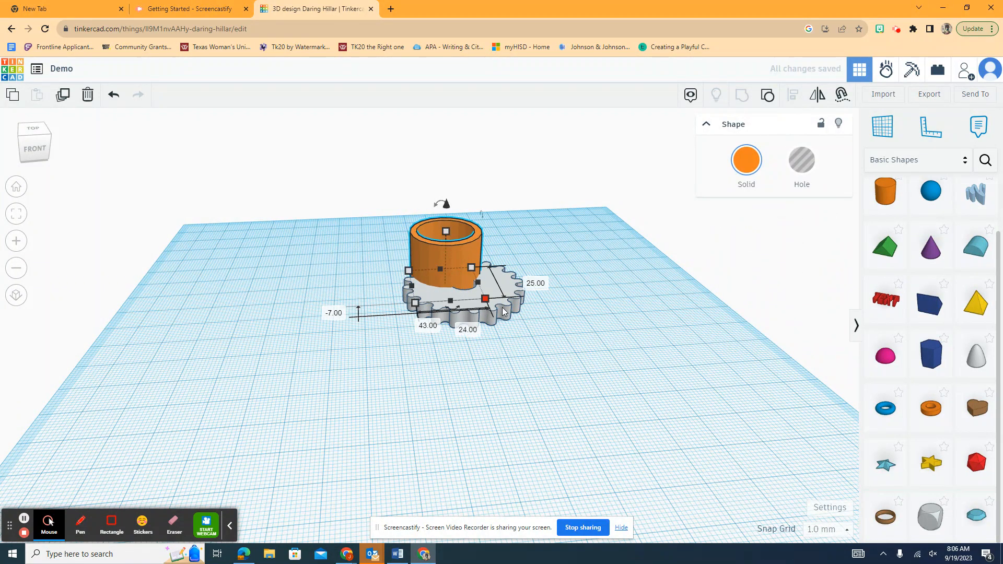
pyautogui.moveTo(478, 298); pyautogui.dragTo(454, 288)
# - Raise the orange tube about 3 mm and centre it over the gear's bore
pyautogui.moveTo(431, 203)
pyautogui.mouseDown()
pyautogui.moveTo(437, 186)
pyautogui.moveTo(443, 195)
pyautogui.mouseUp()
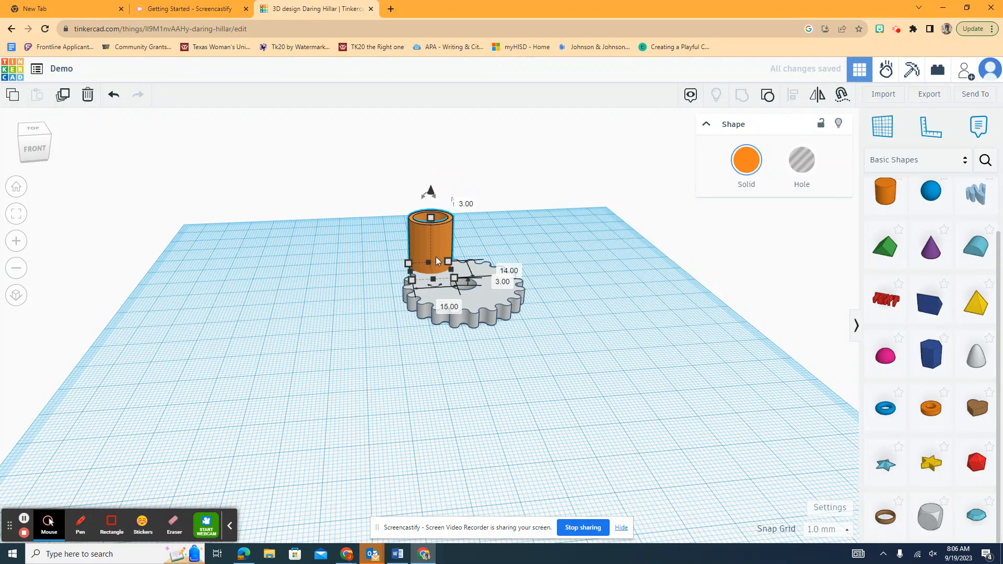
pyautogui.moveTo(431, 243); pyautogui.dragTo(465, 259)
pyautogui.moveTo(29, 143); pyautogui.dragTo(30, 127)
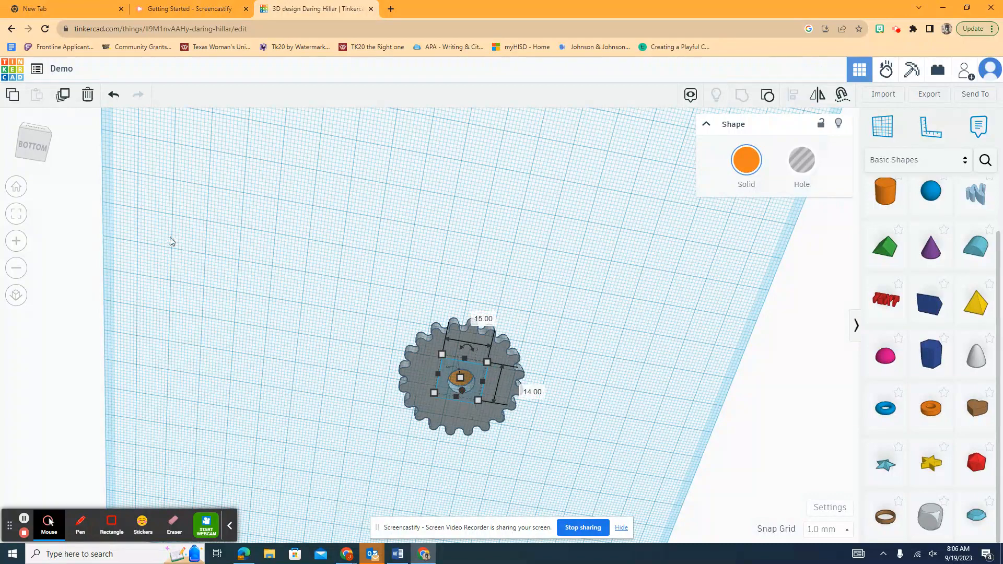
pyautogui.moveTo(44, 145); pyautogui.dragTo(41, 168)
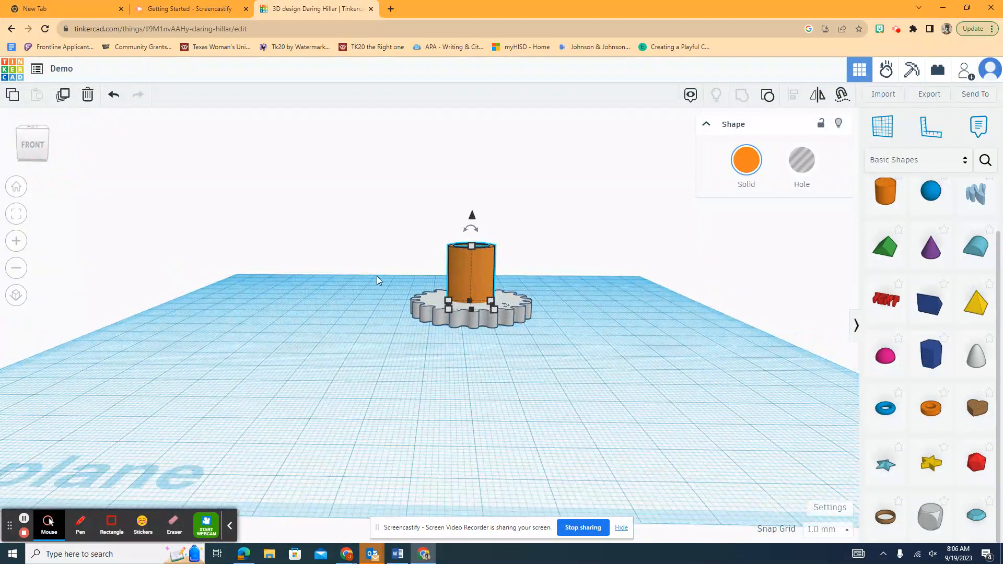
# - Add a pink half sphere from the basic shapes near the orange tube
pyautogui.moveTo(886, 352); pyautogui.dragTo(470, 241)
pyautogui.moveTo(41, 147); pyautogui.dragTo(44, 150)
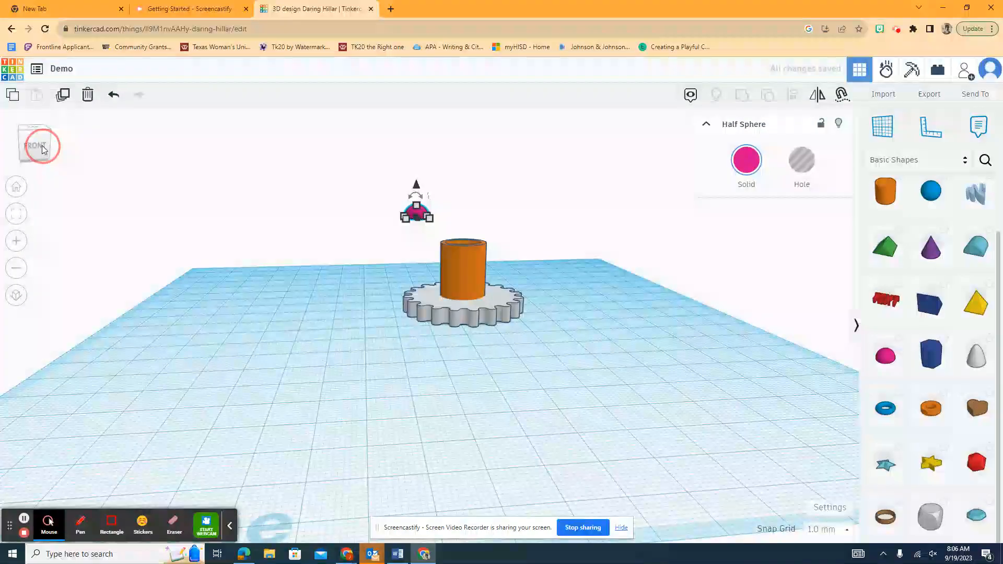
pyautogui.moveTo(418, 215)
pyautogui.mouseDown()
pyautogui.moveTo(438, 230)
pyautogui.moveTo(427, 226)
pyautogui.mouseUp()
pyautogui.moveTo(42, 144); pyautogui.dragTo(50, 148)
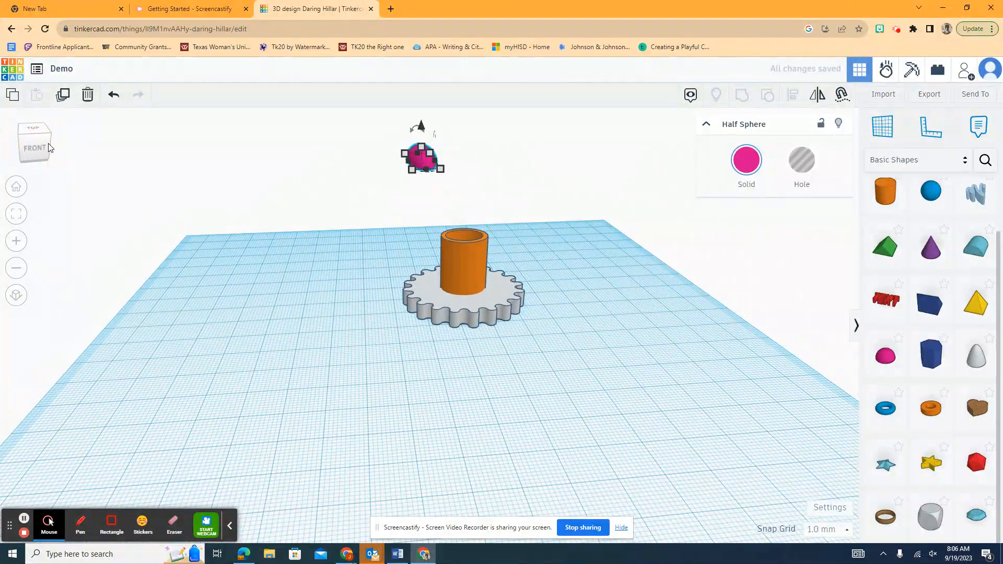
# - Nudge the half sphere forward across the workplane until it sits beside the tube and gear
pyautogui.press('Down')
pyautogui.press('Down')
pyautogui.press('Down')
pyautogui.press('Down')
pyautogui.press('Down')
pyautogui.press('Down')
pyautogui.press('Down')
pyautogui.press('Down')
pyautogui.press('Down')
pyautogui.press('Down')
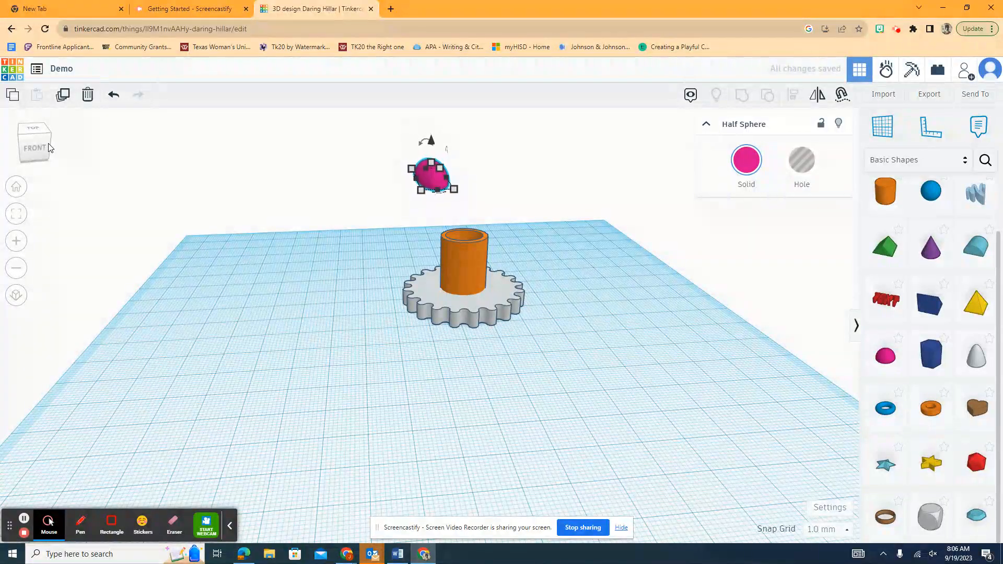
pyautogui.press('Down')
pyautogui.press('Down')
pyautogui.press('Down')
pyautogui.press('Down')
pyautogui.press('Down')
pyautogui.press('Down')
pyautogui.press('Down')
pyautogui.press('Down')
pyautogui.press('Down')
pyautogui.press('Down')
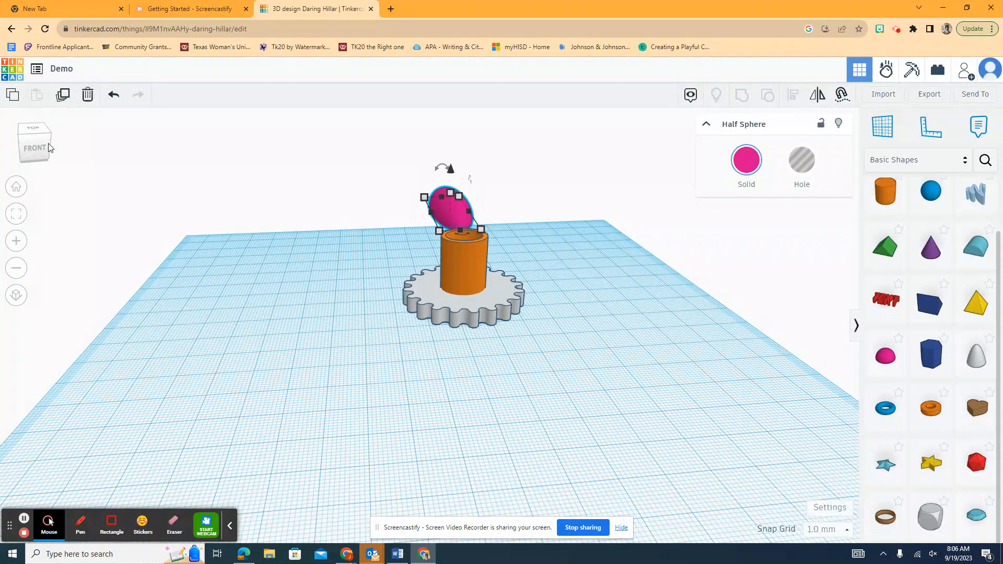
pyautogui.press('Down')
pyautogui.press('Down')
pyautogui.press('Down')
pyautogui.press('Down')
pyautogui.press('Down')
pyautogui.press('Down')
pyautogui.press('Down')
pyautogui.press('Down')
pyautogui.press('Down')
pyautogui.press('Down')
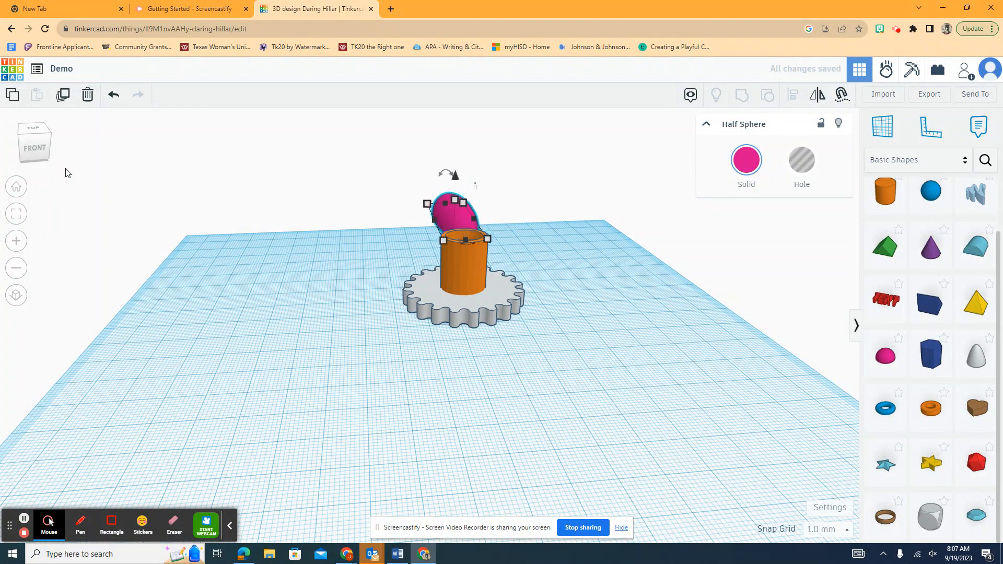
pyautogui.press('Down')
pyautogui.press('Down')
pyautogui.press('Down')
pyautogui.press('Down')
pyautogui.press('Down')
pyautogui.press('Down')
pyautogui.press('Down')
pyautogui.press('Down')
pyautogui.press('Down')
pyautogui.press('Down')
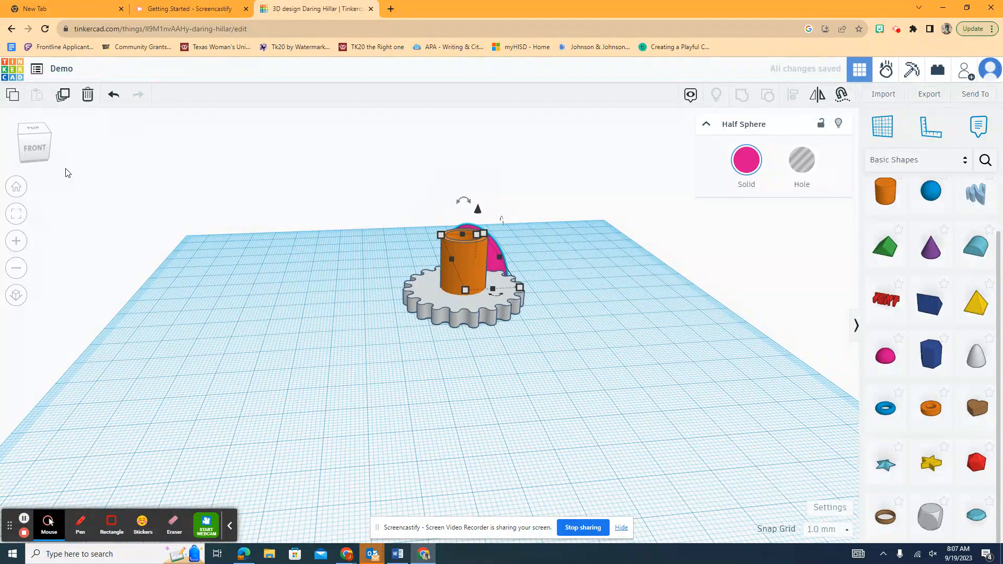
pyautogui.press('Down')
pyautogui.press('Down')
pyautogui.press('Down')
pyautogui.press('Down')
pyautogui.press('Down')
pyautogui.press('Down')
pyautogui.press('Down')
pyautogui.press('Down')
pyautogui.press('Down')
pyautogui.press('Down')
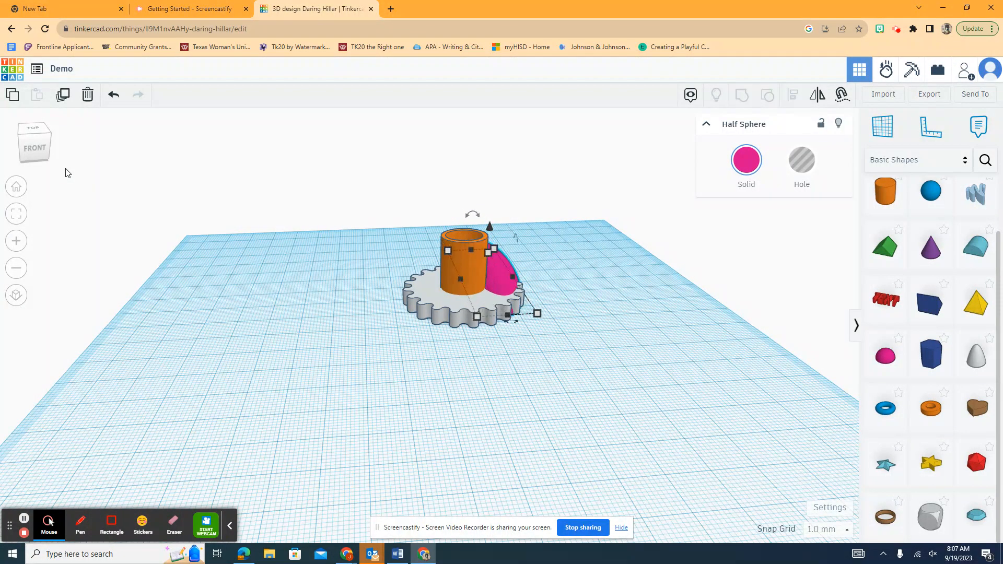
pyautogui.press('Down')
pyautogui.press('Down')
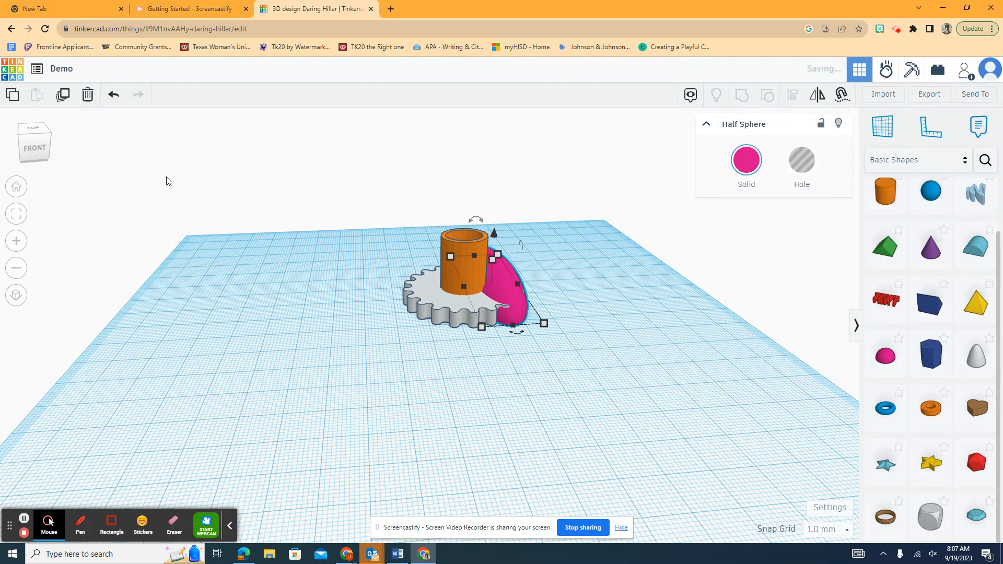
# - Raise the half sphere to the tube's upper end and shift it left over the tube
pyautogui.moveTo(495, 237); pyautogui.dragTo(507, 179)
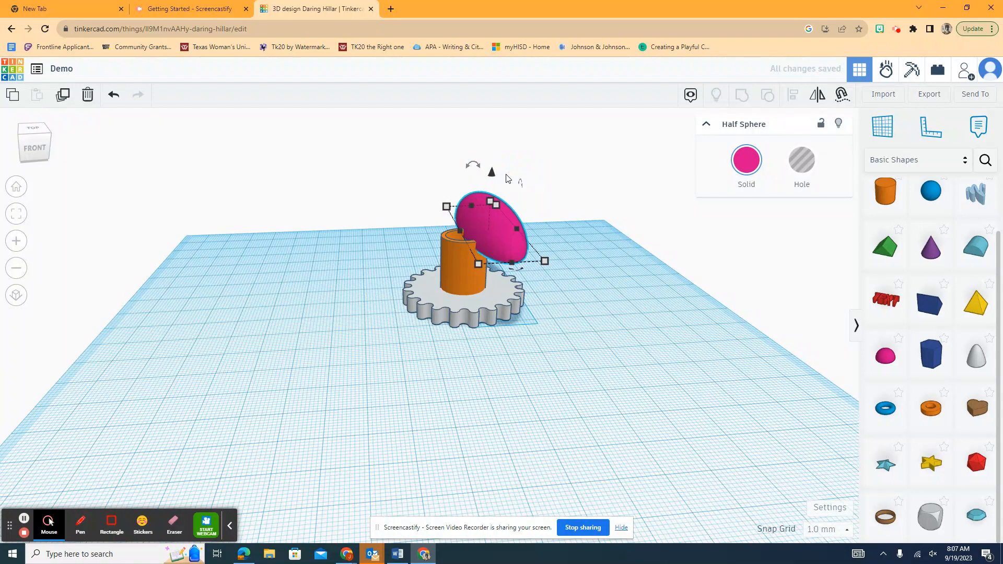
pyautogui.press('Left')
pyautogui.press('Left')
pyautogui.press('Left')
pyautogui.press('Left')
pyautogui.press('Left')
pyautogui.press('Left')
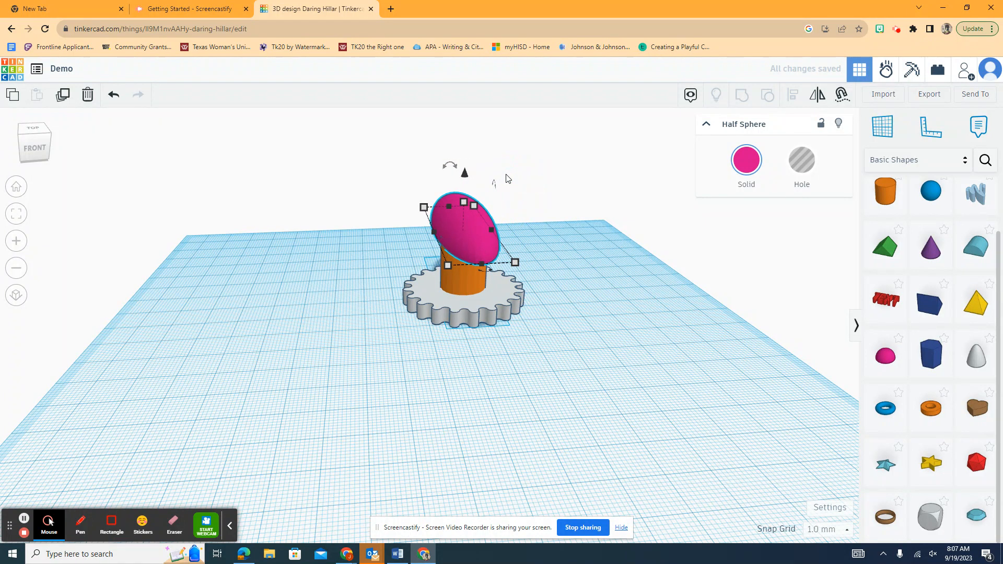
# - Shrink the half sphere's elongated base to a nearly round cap for the tube
pyautogui.moveTo(515, 262); pyautogui.dragTo(501, 242)
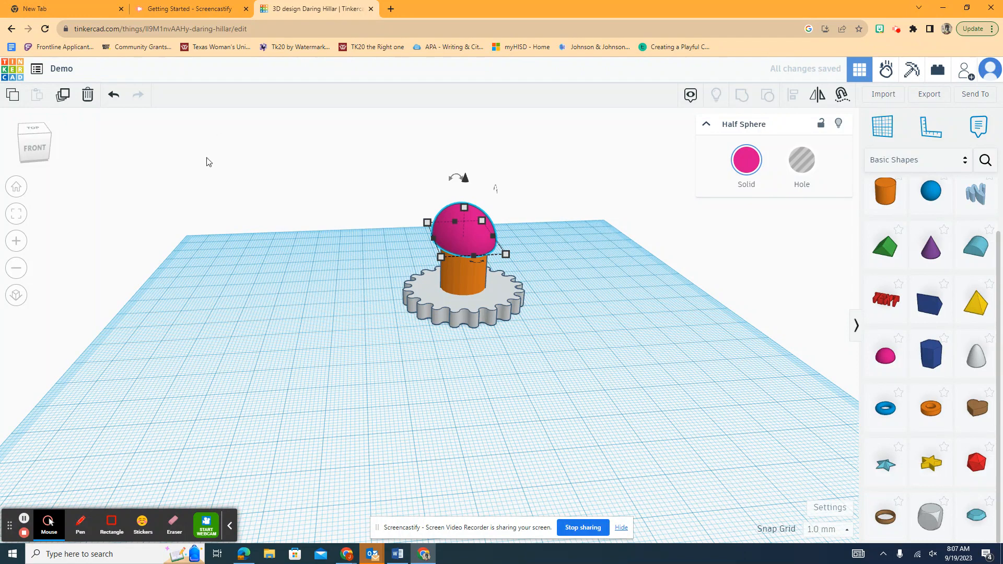
pyautogui.click(33, 148)
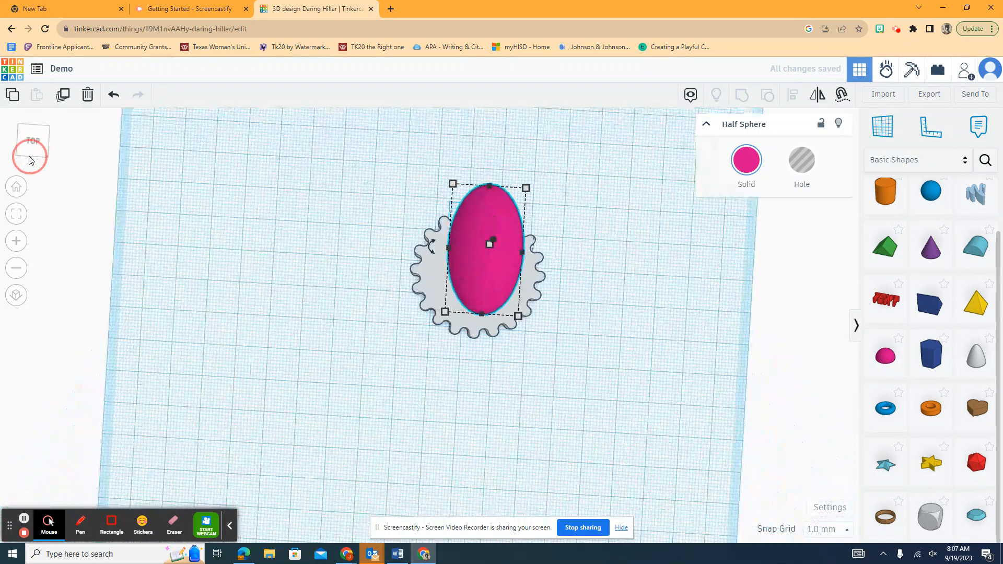
pyautogui.moveTo(451, 184); pyautogui.dragTo(438, 231)
# - Nudge the half sphere left and enlarge its base to about 23 mm deep to cover the tube's opening
pyautogui.moveTo(41, 147)
pyautogui.mouseDown()
pyautogui.moveTo(42, 127)
pyautogui.moveTo(47, 140)
pyautogui.mouseUp()
pyautogui.press('Left')
pyautogui.moveTo(48, 143)
pyautogui.mouseDown()
pyautogui.moveTo(37, 131)
pyautogui.moveTo(46, 145)
pyautogui.mouseUp()
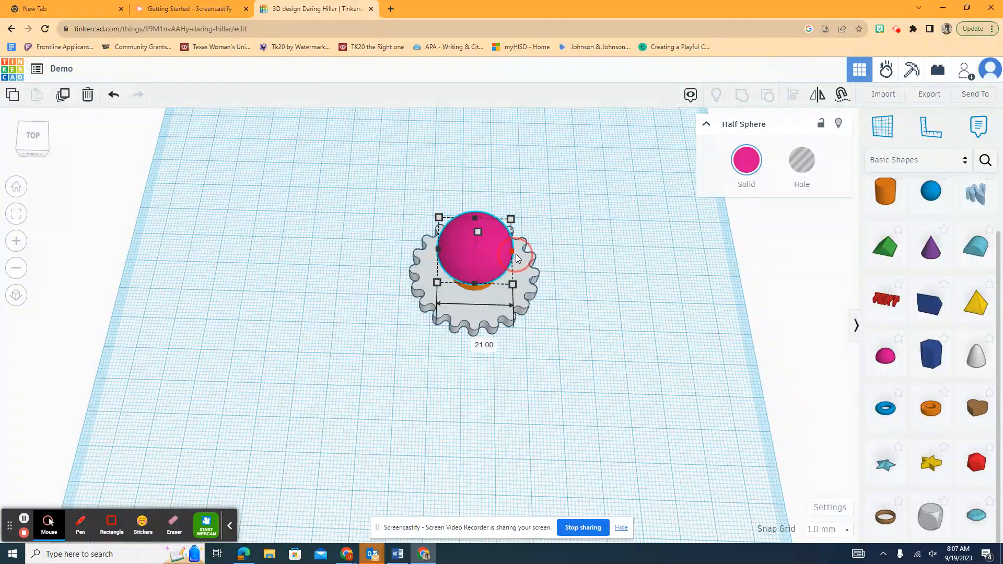
pyautogui.moveTo(477, 287); pyautogui.dragTo(477, 293)
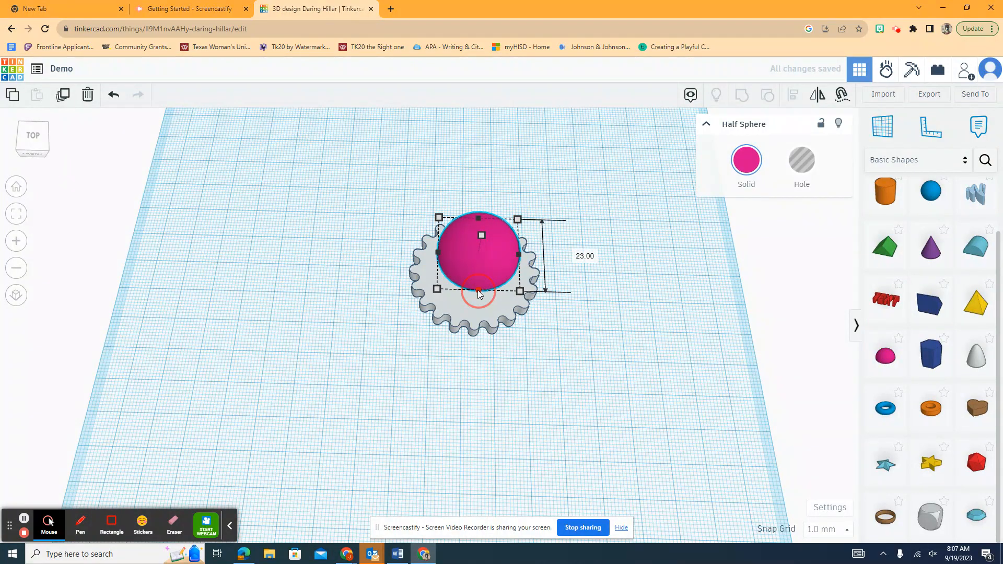
# - Group the gear, tube and half sphere into a single shape
pyautogui.moveTo(43, 132)
pyautogui.mouseDown()
pyautogui.moveTo(30, 112)
pyautogui.moveTo(55, 117)
pyautogui.mouseUp()
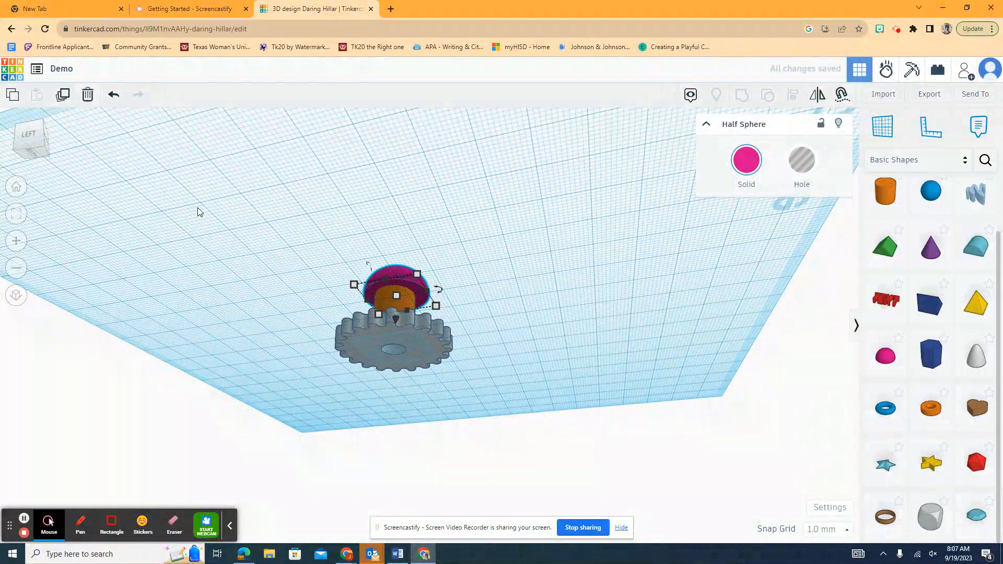
pyautogui.click(33, 136)
pyautogui.moveTo(31, 134)
pyautogui.mouseDown()
pyautogui.moveTo(15, 139)
pyautogui.moveTo(21, 145)
pyautogui.mouseUp()
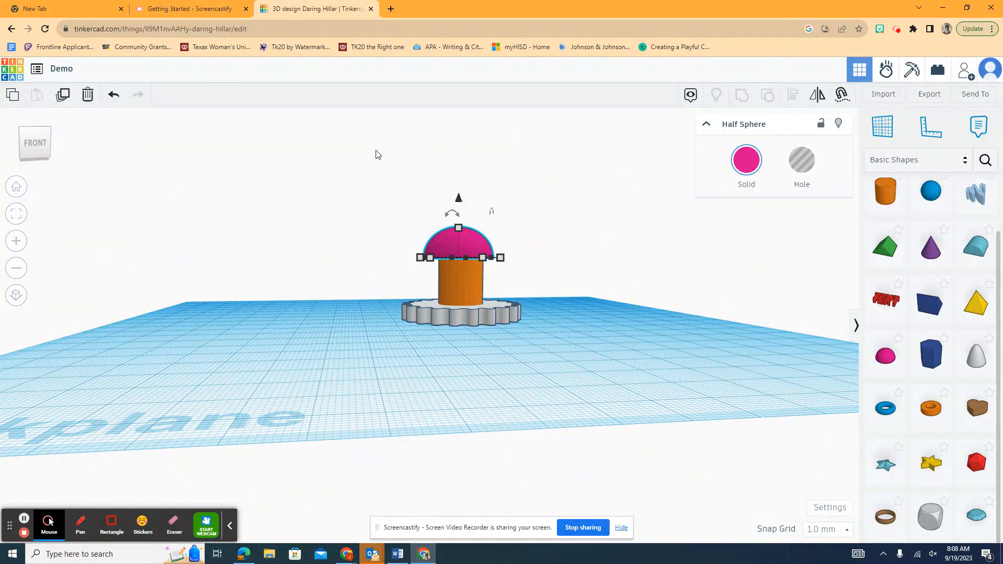
pyautogui.moveTo(344, 133); pyautogui.dragTo(574, 369)
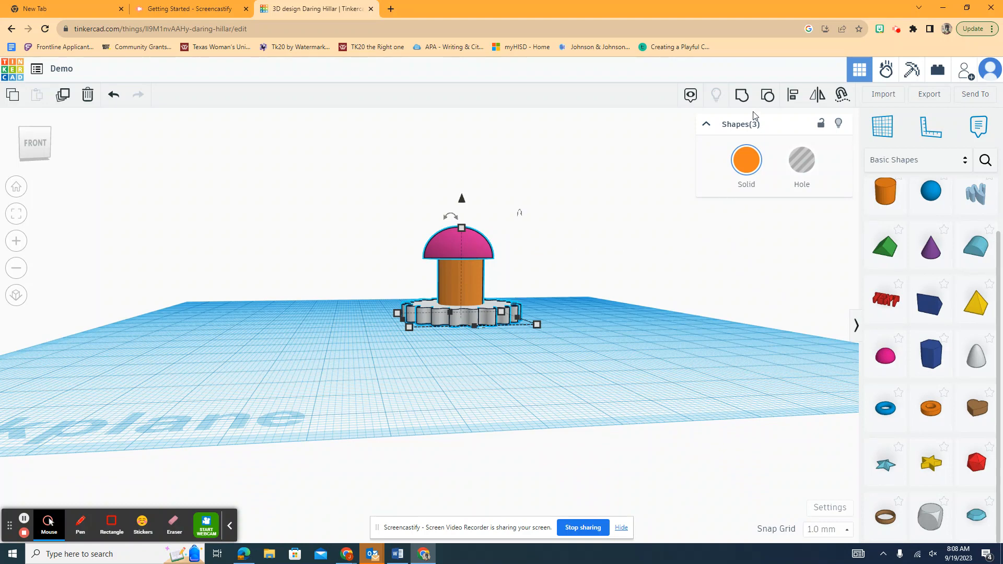
pyautogui.click(742, 96)
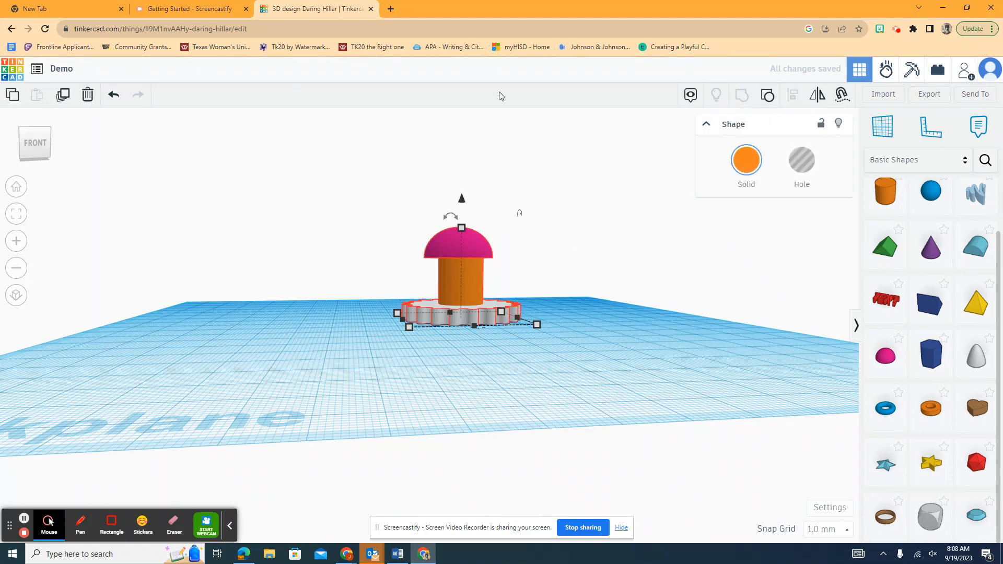
pyautogui.click(32, 130)
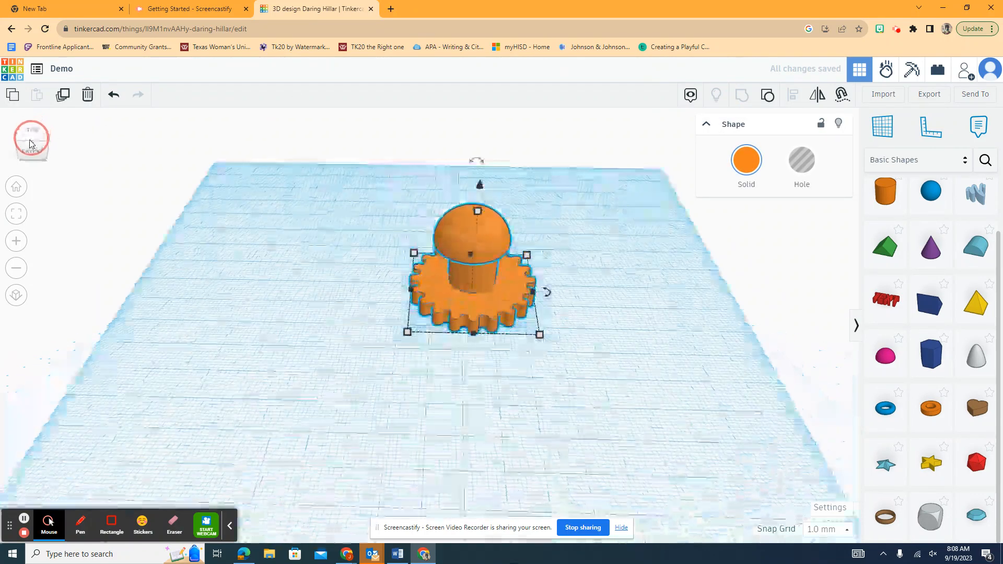
pyautogui.click(31, 139)
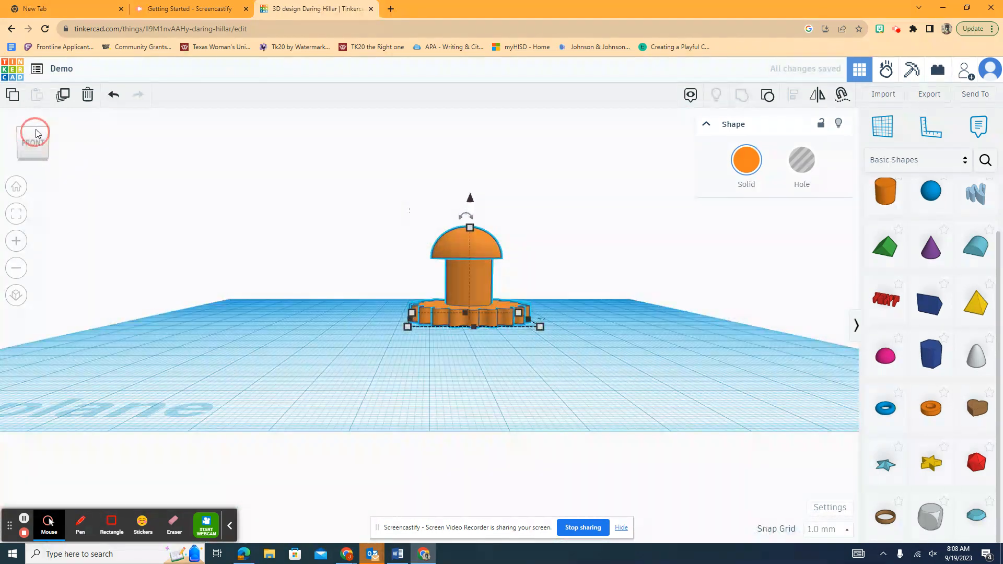
# - Export the selected grouped shape as an STL file for 3D printing
pyautogui.click(929, 95)
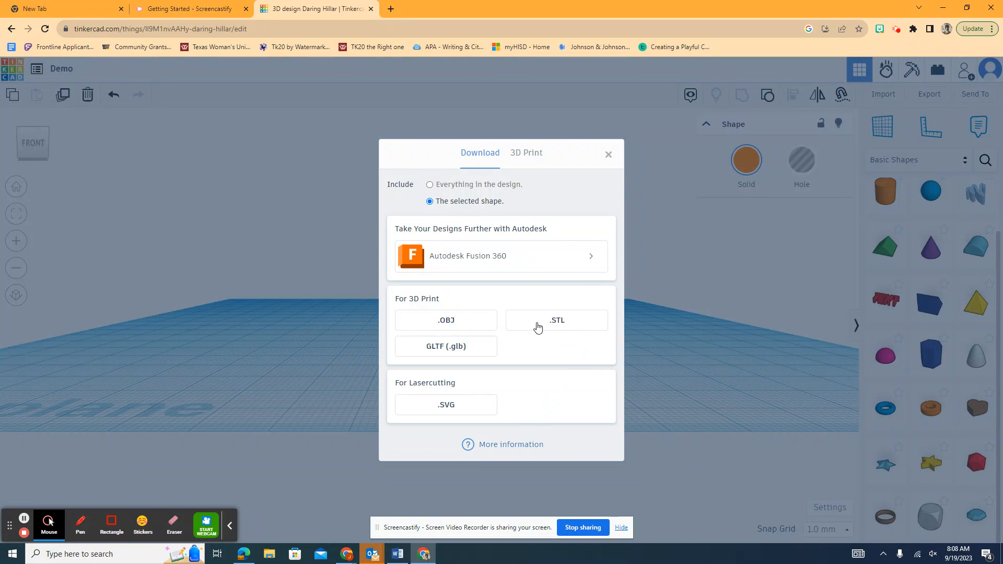
pyautogui.click(555, 322)
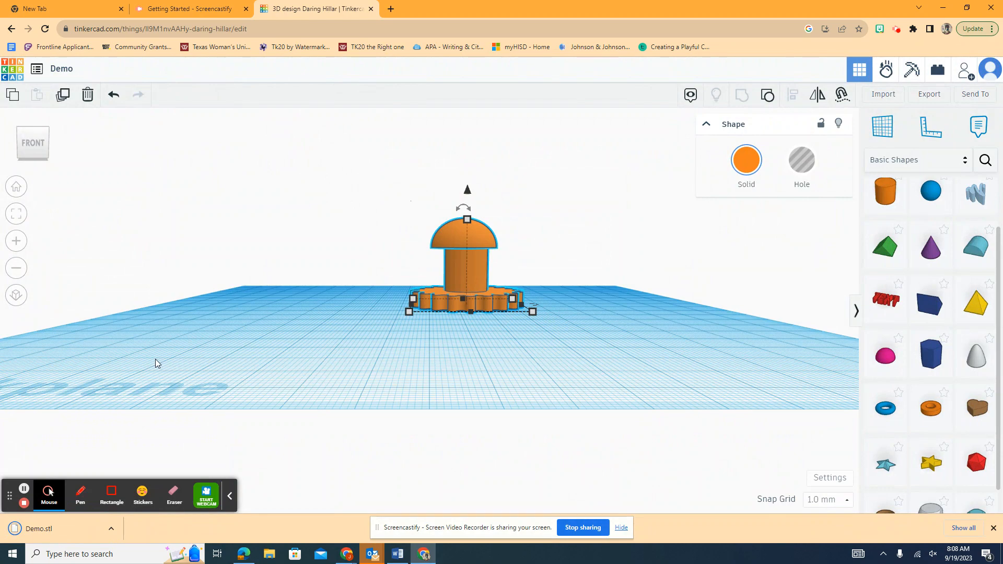
pyautogui.moveTo(36, 145); pyautogui.dragTo(33, 150)
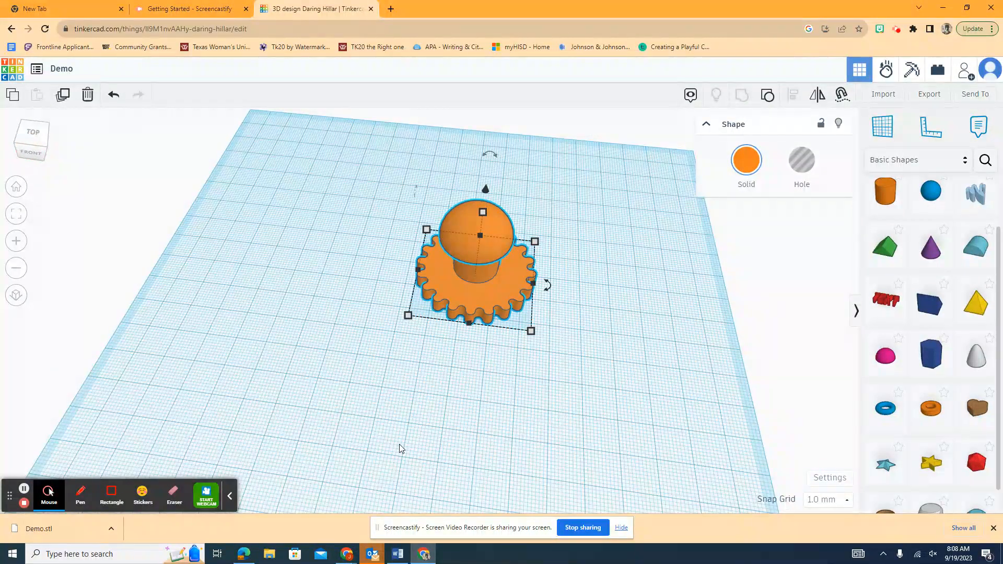